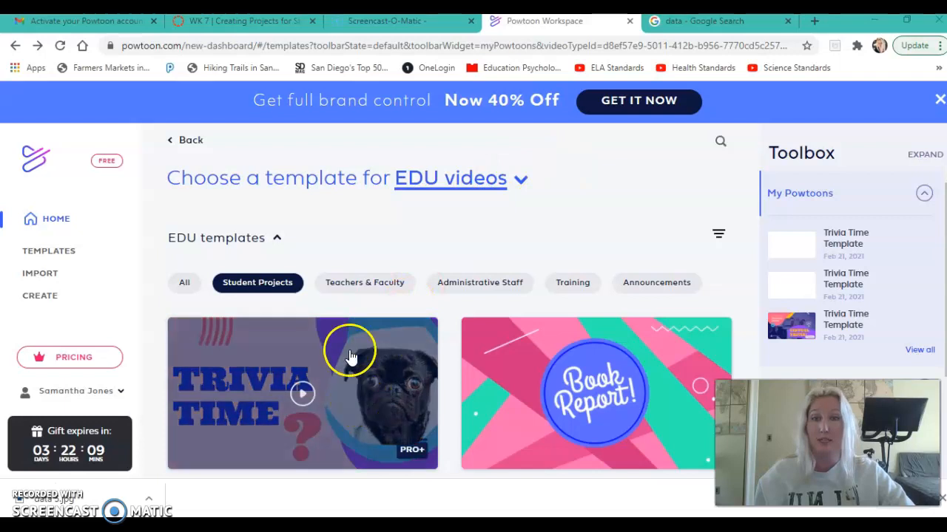
Preview the Trivia Time Template from the student project templates and open it for editing
{"action": "scroll", "coordinate": [391, 249], "scroll_direction": "down", "scroll_amount": 1}
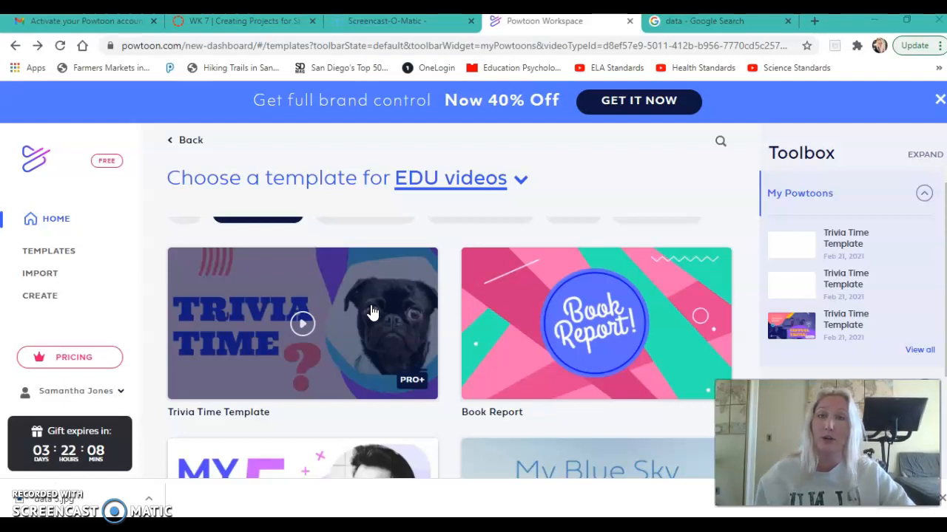
{"action": "left_click", "coordinate": [288, 355]}
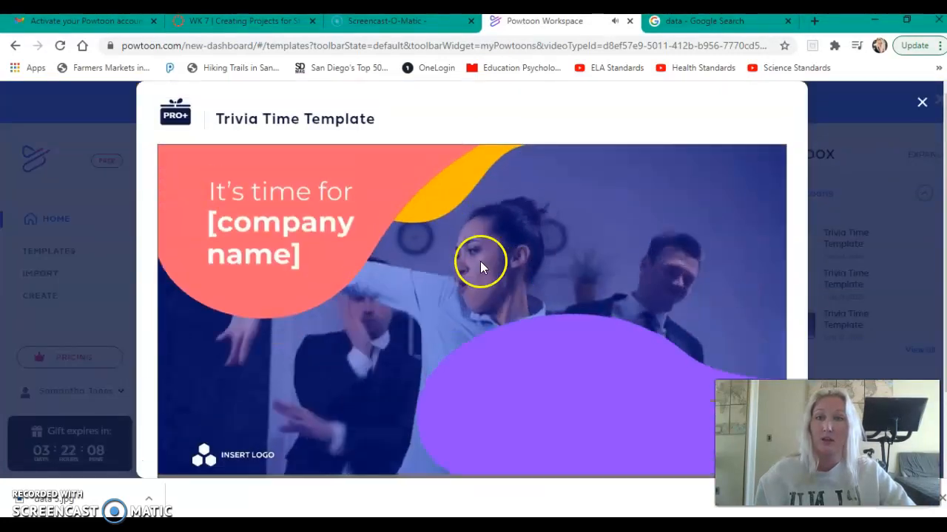
{"action": "scroll", "coordinate": [239, 321], "scroll_direction": "down", "scroll_amount": 2}
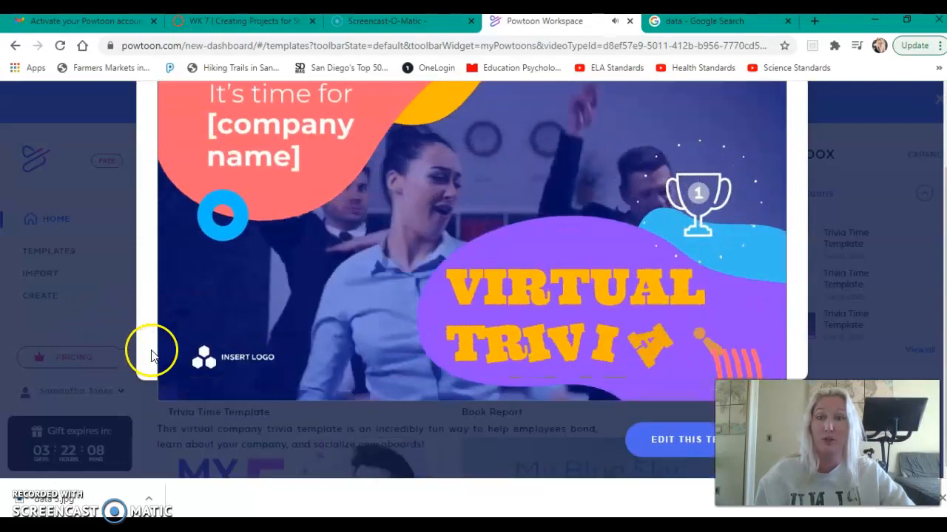
{"action": "left_click", "coordinate": [171, 389]}
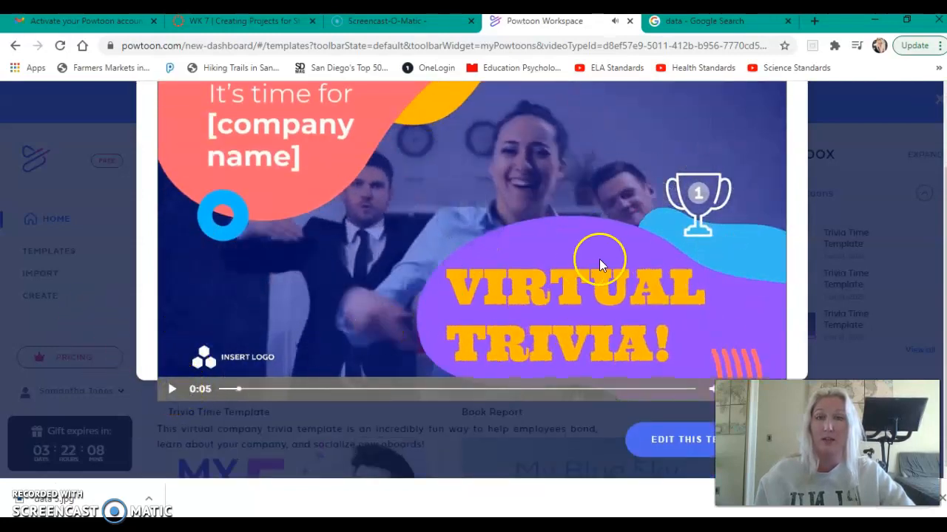
{"action": "scroll", "coordinate": [601, 265], "scroll_direction": "up", "scroll_amount": 1}
{"action": "scroll", "coordinate": [594, 274], "scroll_direction": "down", "scroll_amount": 1}
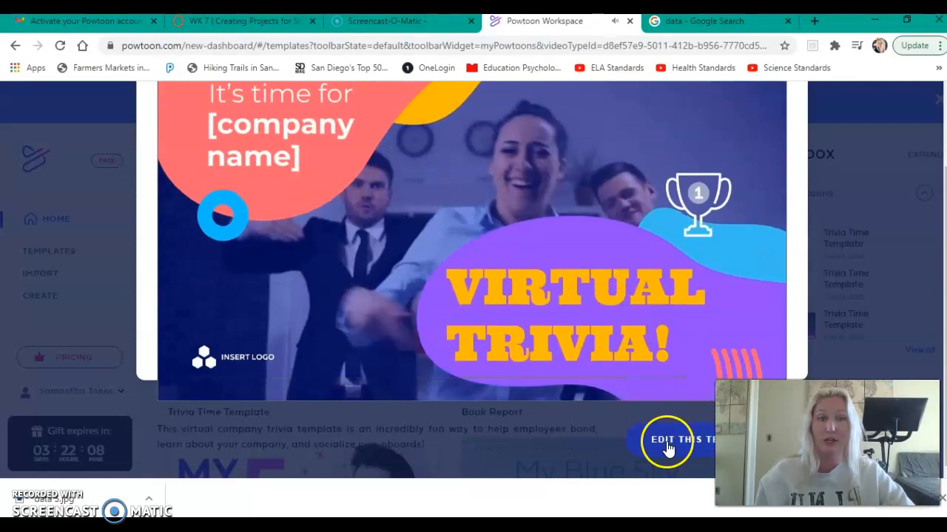
{"action": "left_click", "coordinate": [668, 447]}
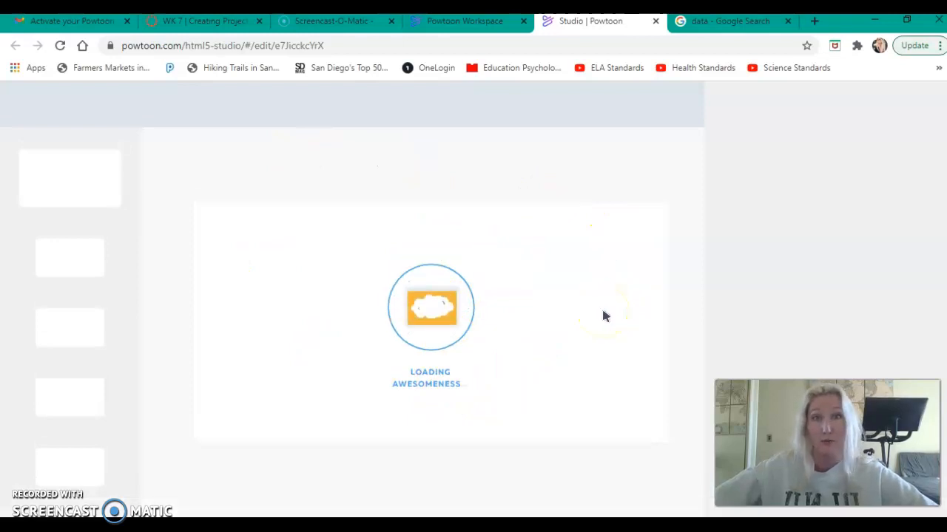
{"action": "left_click", "coordinate": [567, 228]}
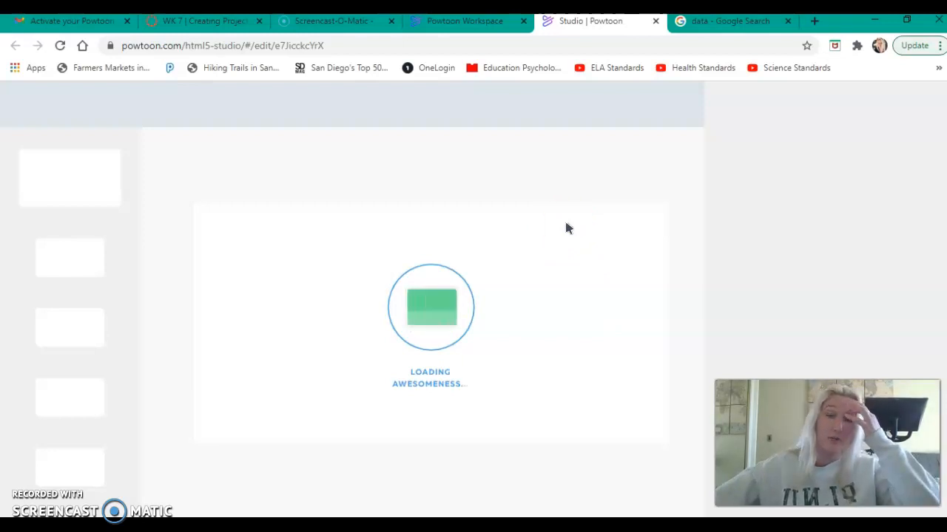
{"action": "left_click", "coordinate": [587, 200]}
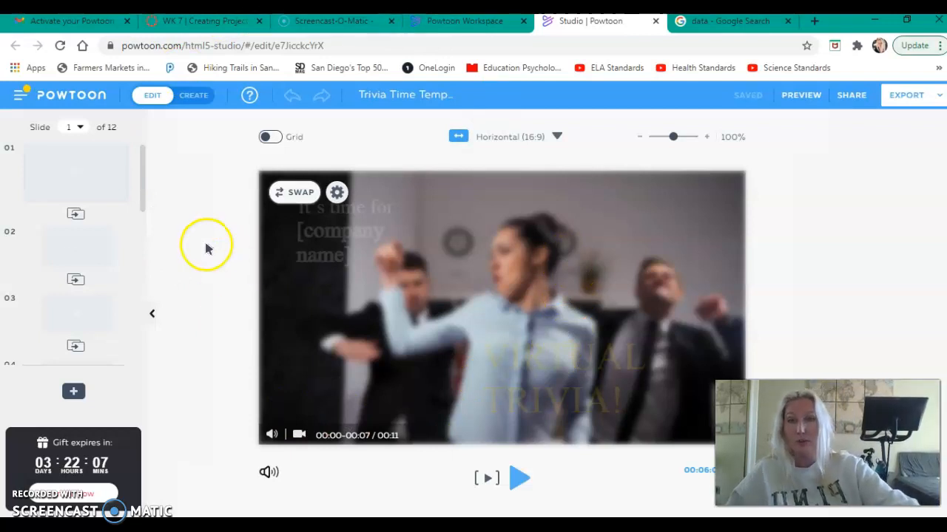
Replace the [company name] placeholder on slide 1 with the presenter's full name in possessive form, split over two lines
{"action": "left_click", "coordinate": [101, 183]}
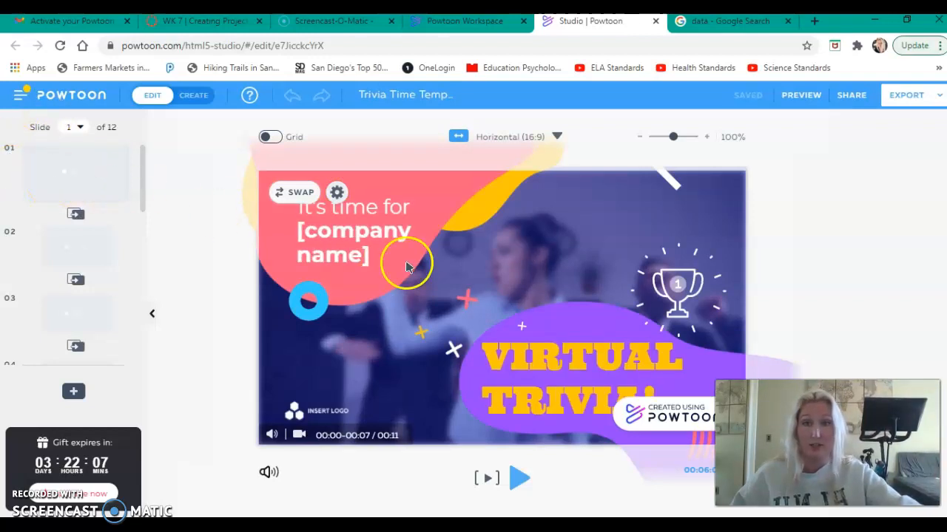
{"action": "left_click", "coordinate": [346, 249]}
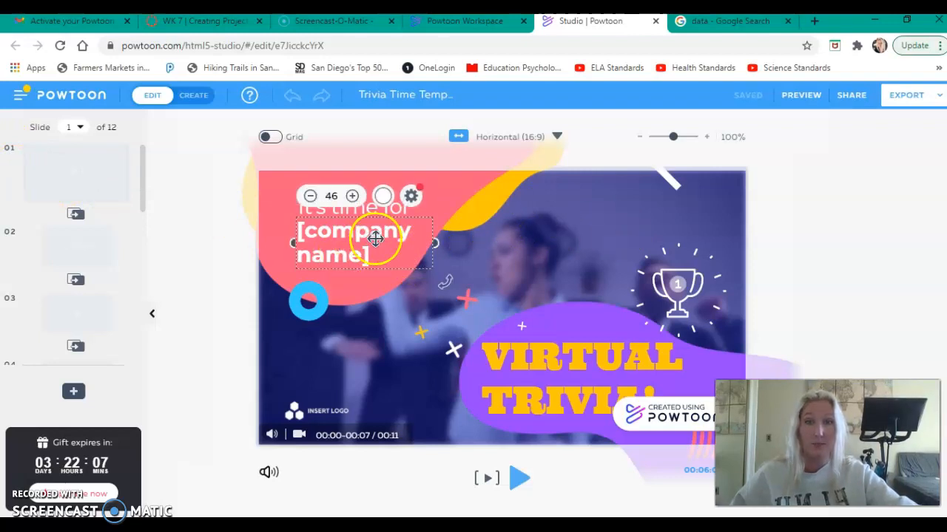
{"action": "double_click", "coordinate": [375, 239]}
{"action": "left_click_drag", "start_coordinate": [375, 239], "coordinate": [290, 230]}
{"action": "left_click", "coordinate": [374, 260]}
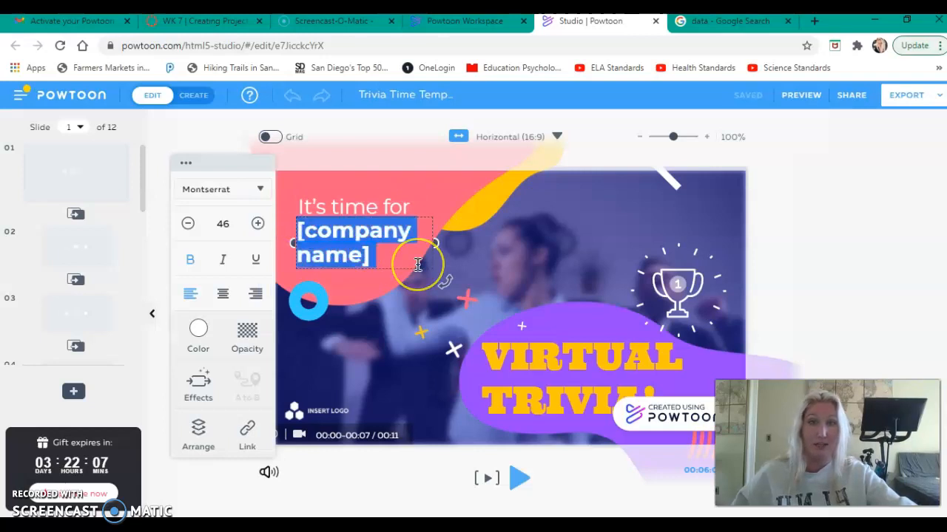
{"action": "type", "text": "S"}
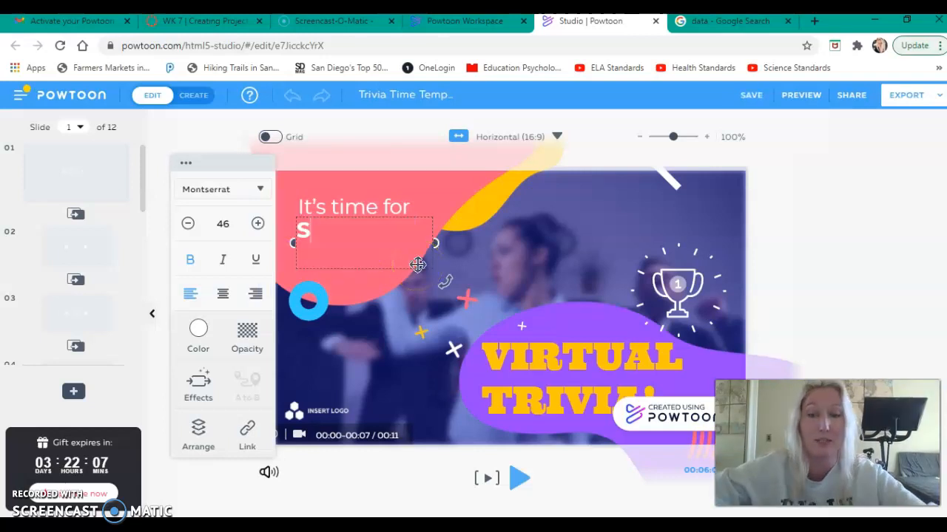
{"action": "type", "text": "amantha"}
{"action": "key", "text": "Return"}
{"action": "type", "text": "Jones's"}
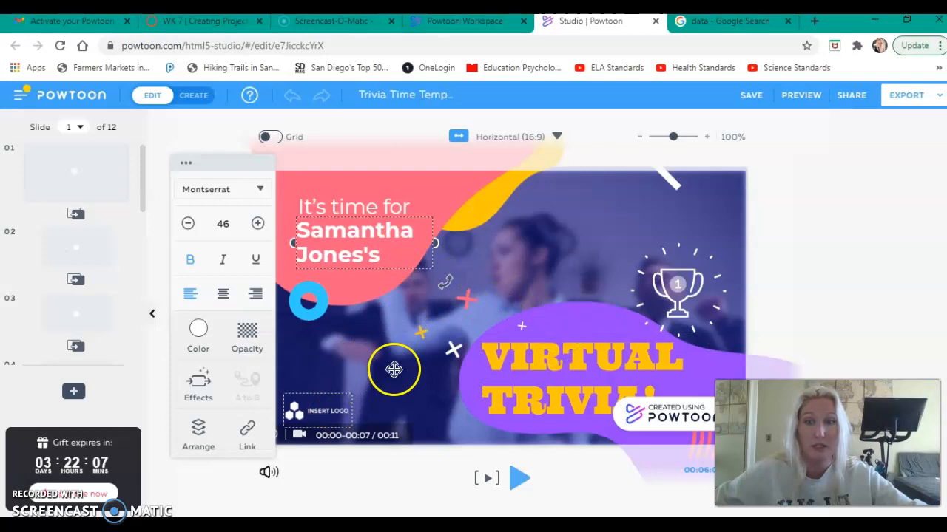
{"action": "left_click", "coordinate": [323, 413]}
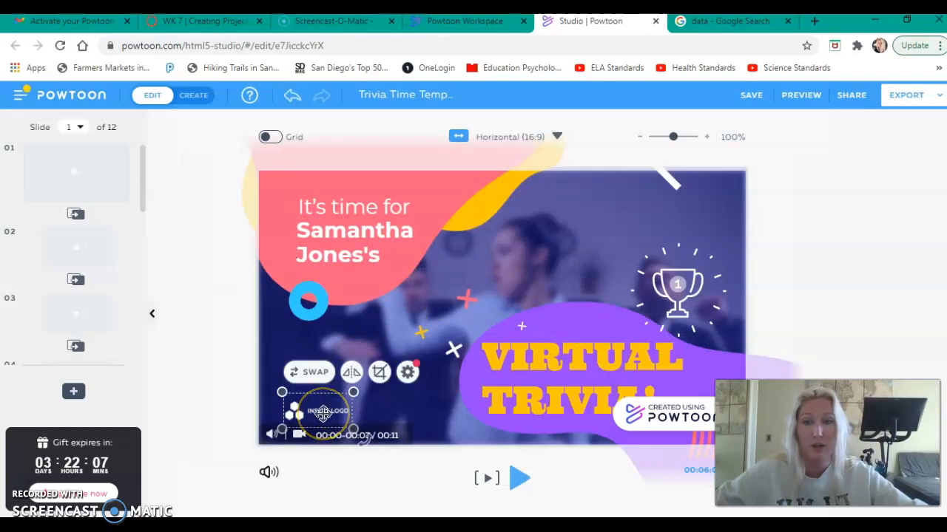
{"action": "left_click", "coordinate": [435, 409]}
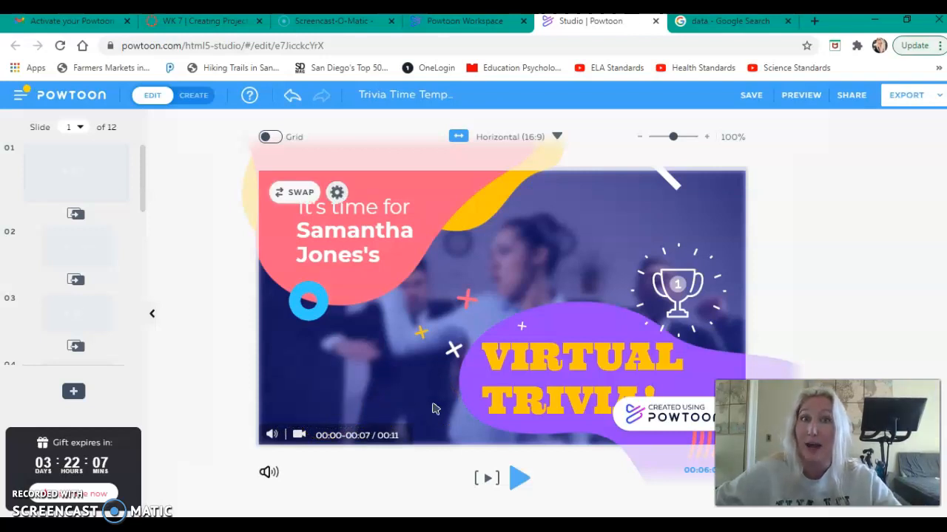
{"action": "left_click", "coordinate": [460, 398]}
{"action": "left_click", "coordinate": [437, 310]}
{"action": "left_click", "coordinate": [516, 231]}
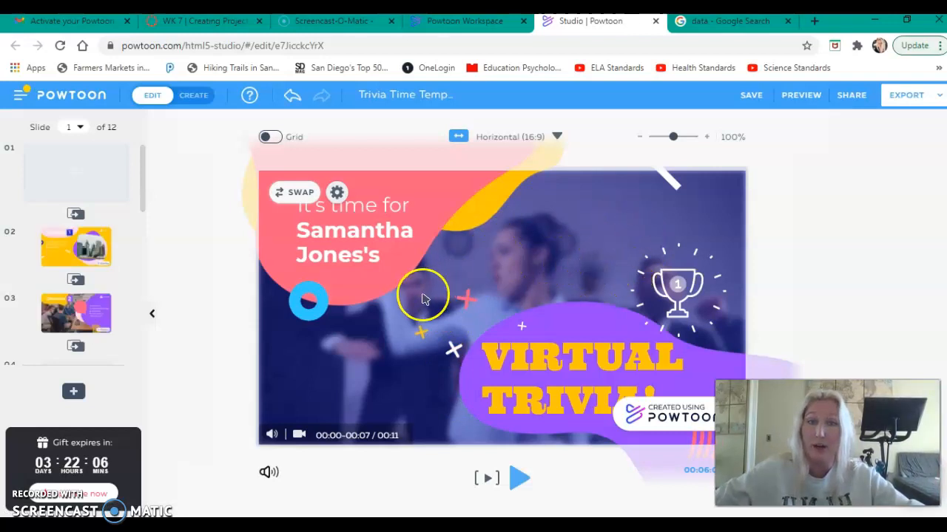
Replace the Question 1 text on slide 2 with "What is the rhyme to remember which is the x and y axis?"
{"action": "mouse_move", "coordinate": [81, 194]}
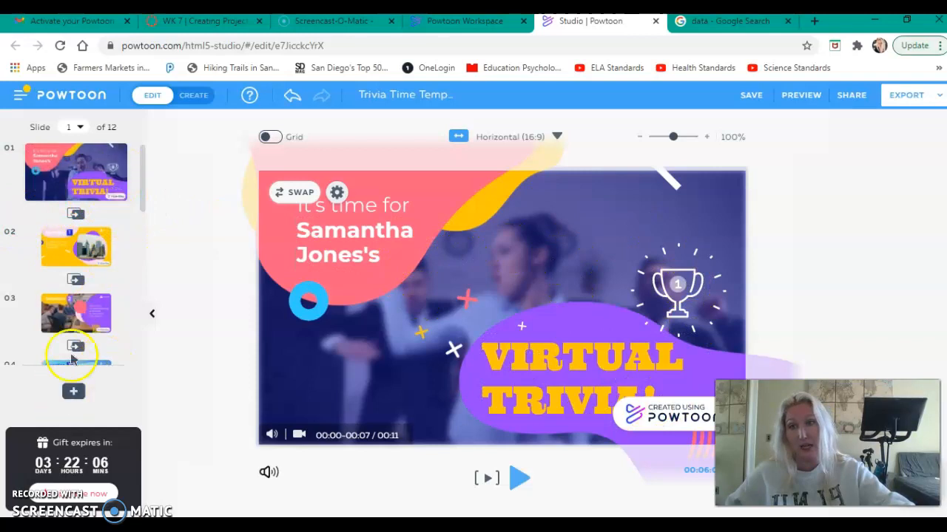
{"action": "left_click", "coordinate": [67, 246]}
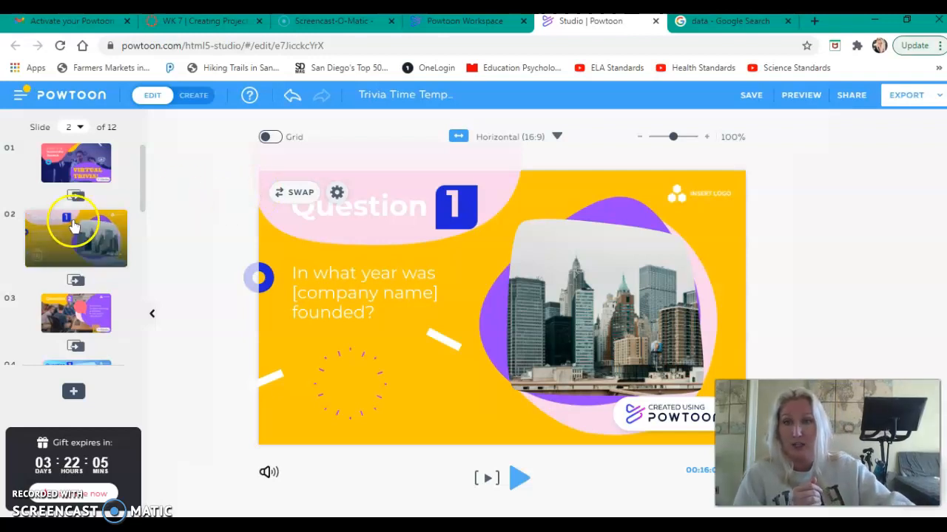
{"action": "left_click", "coordinate": [317, 275]}
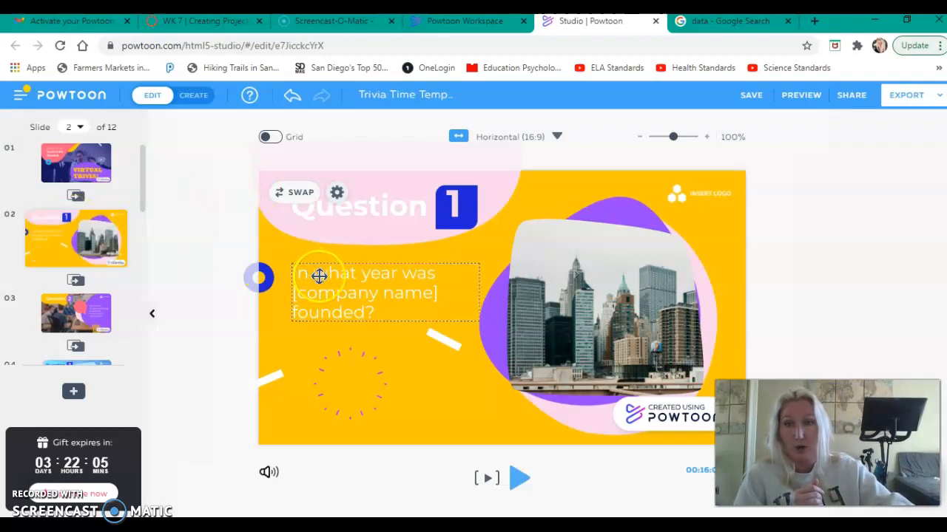
{"action": "double_click", "coordinate": [358, 303]}
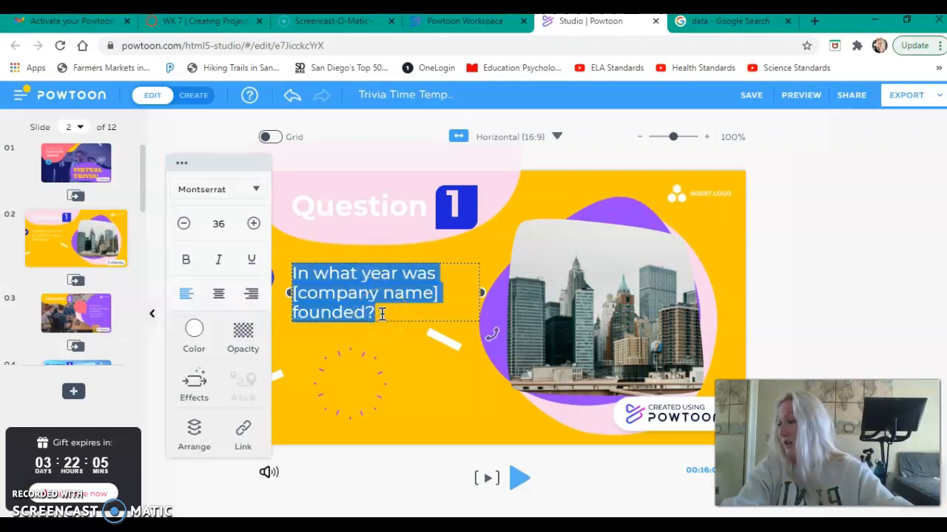
{"action": "type", "text": "What is the"}
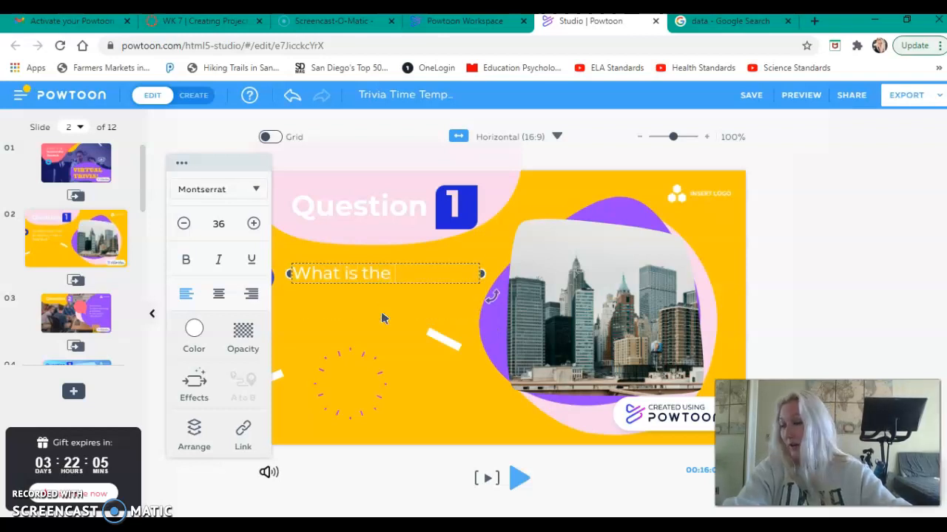
{"action": "type", "text": " rhyme to remember which"}
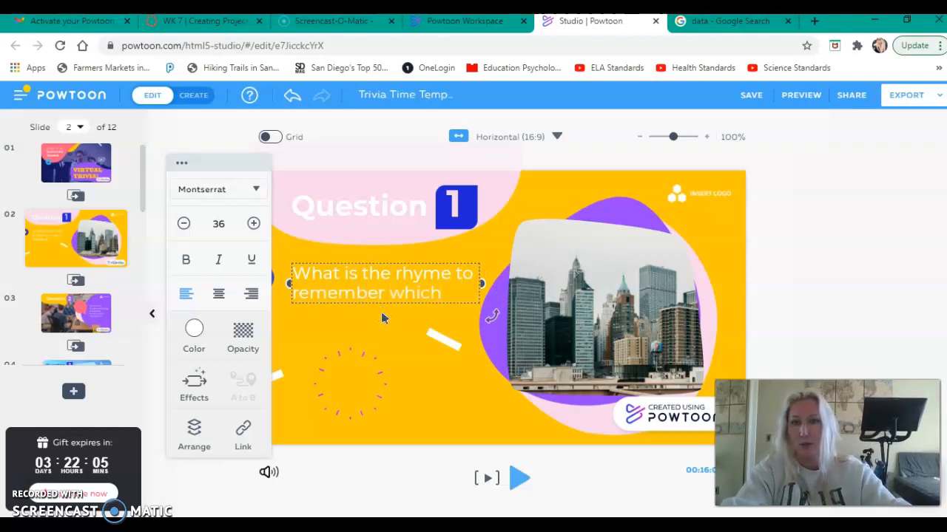
{"action": "type", "text": " is the x"}
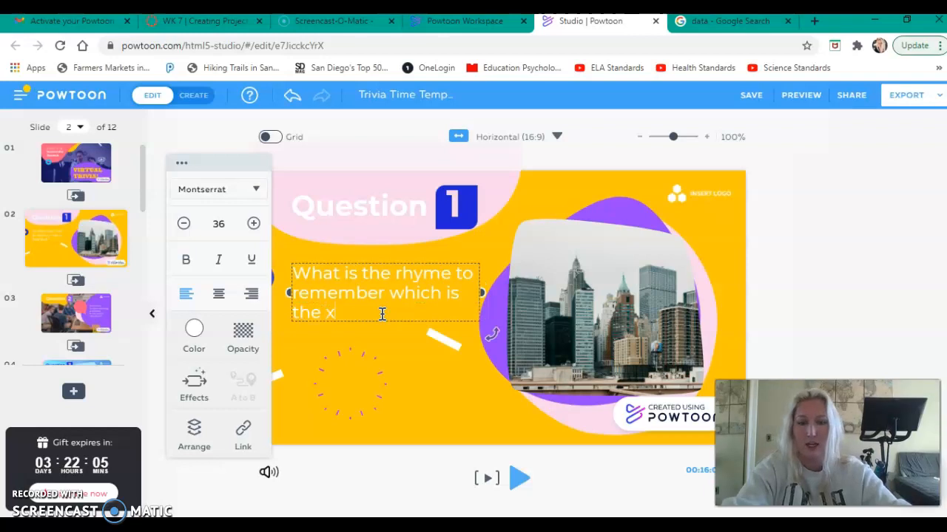
{"action": "type", "text": " and y axis?"}
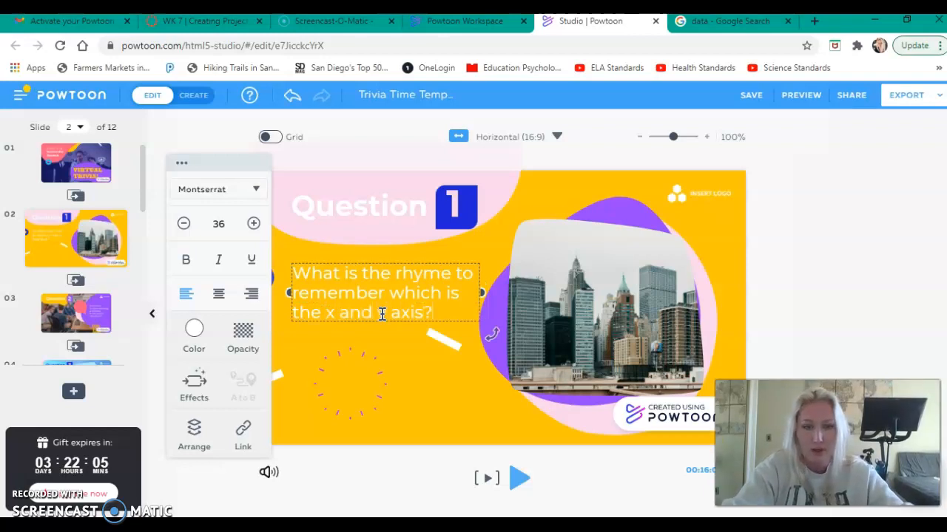
{"action": "left_click", "coordinate": [540, 207]}
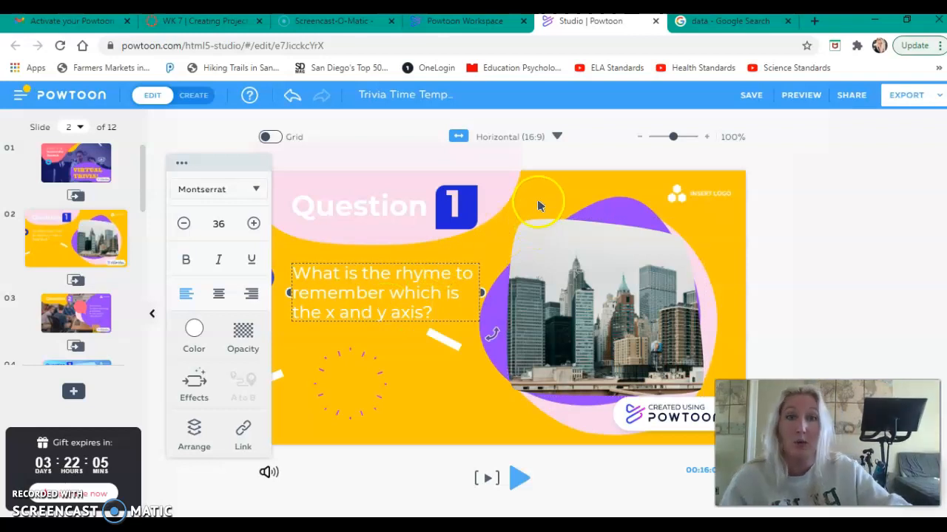
{"action": "left_click", "coordinate": [576, 192]}
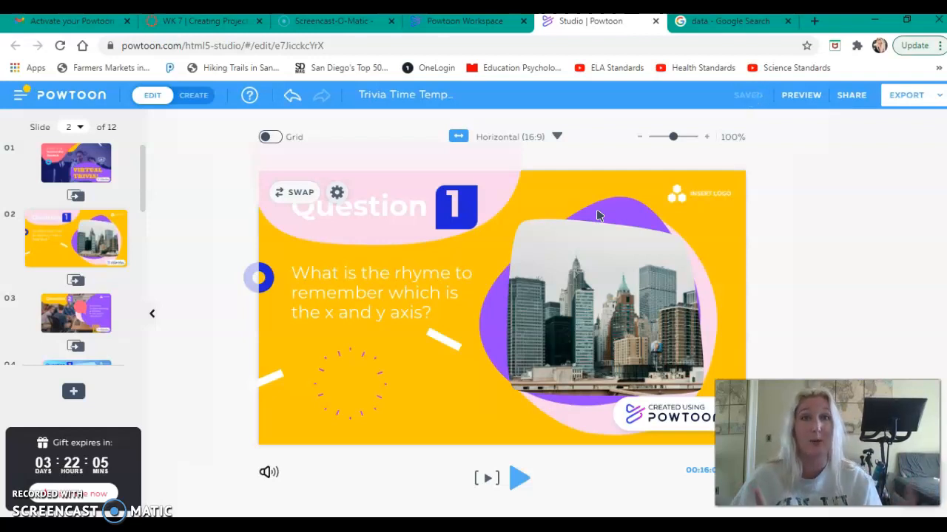
{"action": "left_click", "coordinate": [582, 204]}
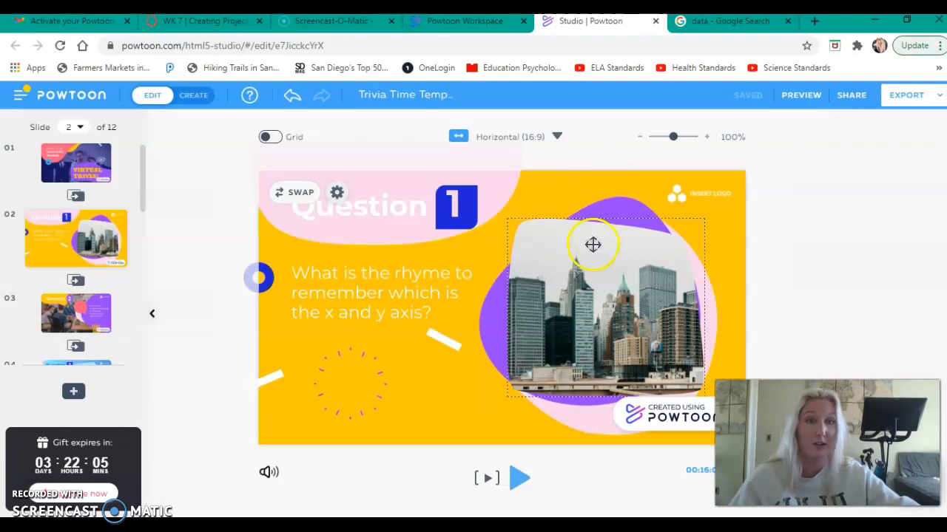
Switch to the Google image results for data and save the Big Data Analytics Startups picture as "data 6" in the EDU 6017C folder
{"action": "left_click", "coordinate": [706, 24]}
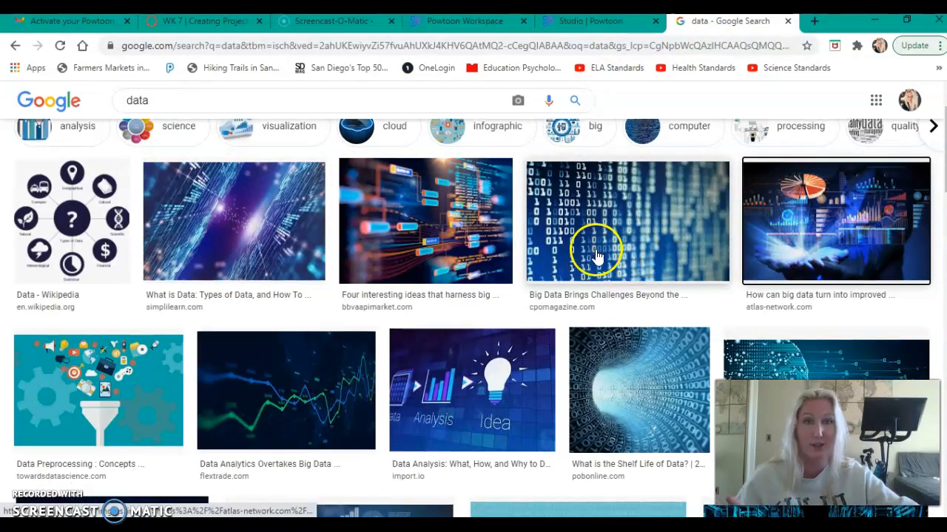
{"action": "scroll", "coordinate": [517, 237], "scroll_direction": "up", "scroll_amount": 1}
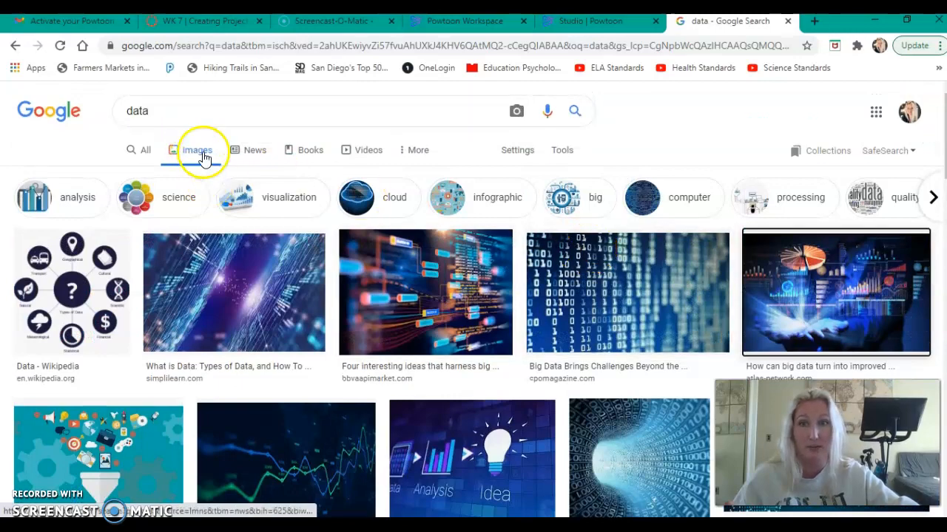
{"action": "scroll", "coordinate": [528, 253], "scroll_direction": "down", "scroll_amount": 1}
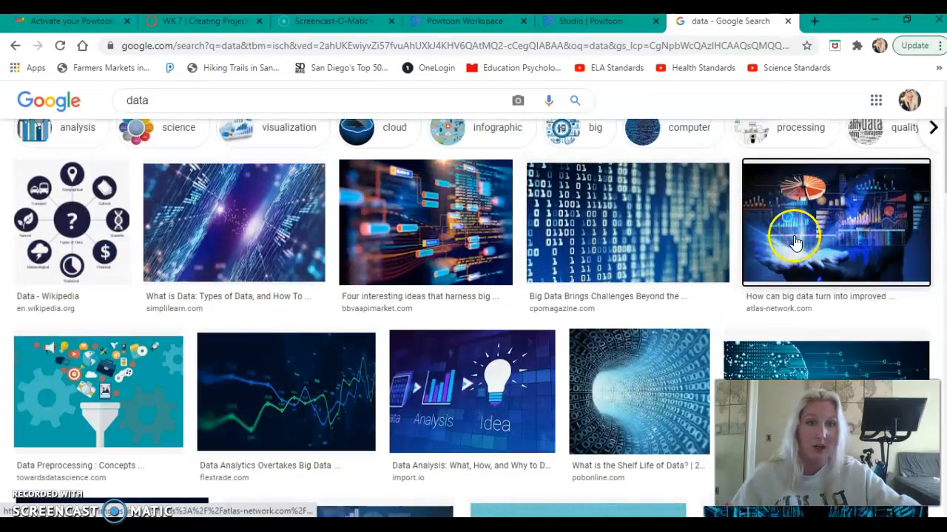
{"action": "scroll", "coordinate": [469, 275], "scroll_direction": "down", "scroll_amount": 3}
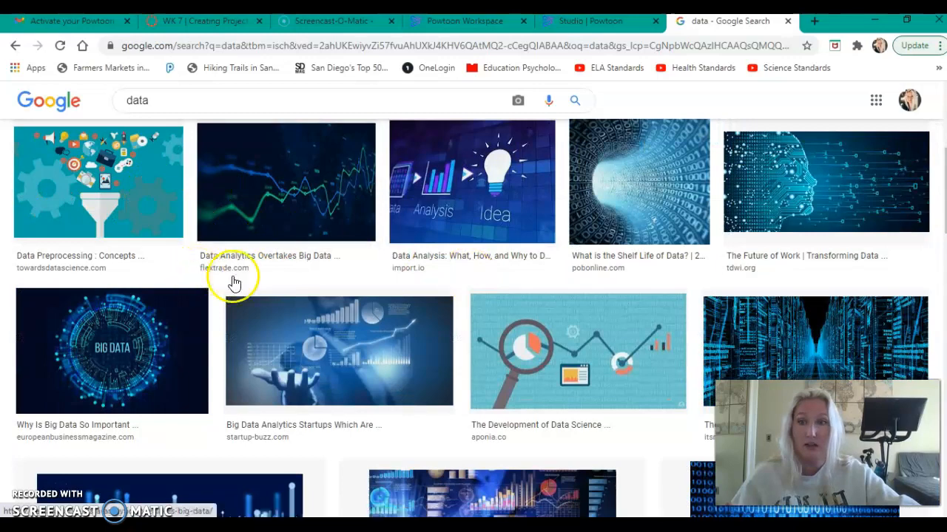
{"action": "scroll", "coordinate": [370, 259], "scroll_direction": "down", "scroll_amount": 2}
{"action": "right_click", "coordinate": [334, 203]}
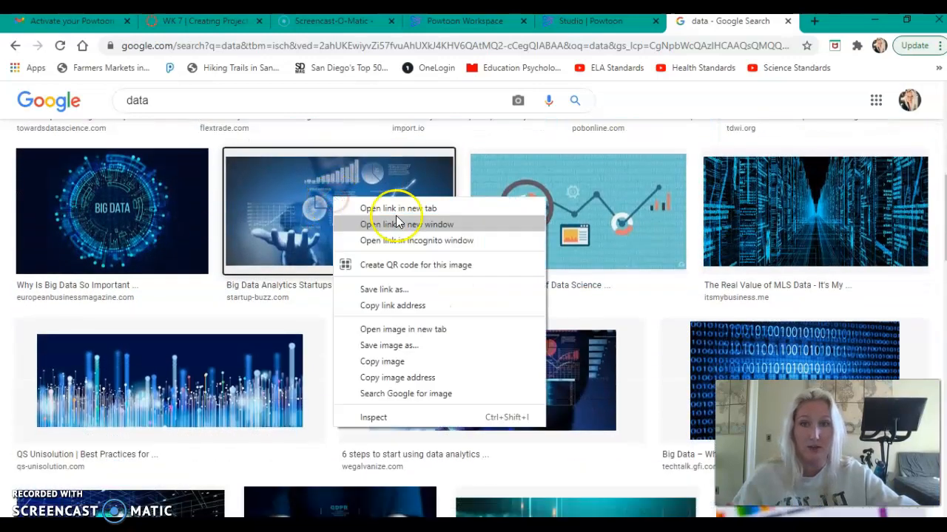
{"action": "left_click", "coordinate": [410, 347]}
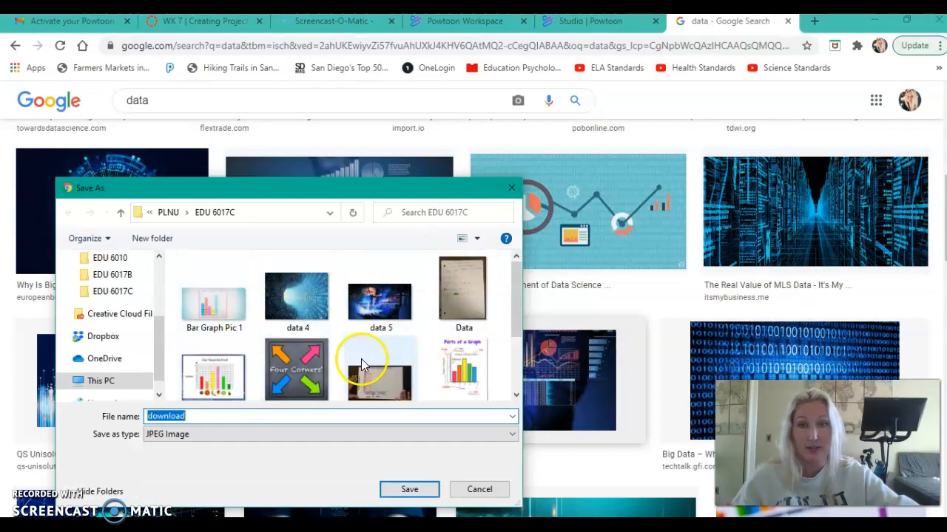
{"action": "left_click", "coordinate": [235, 422]}
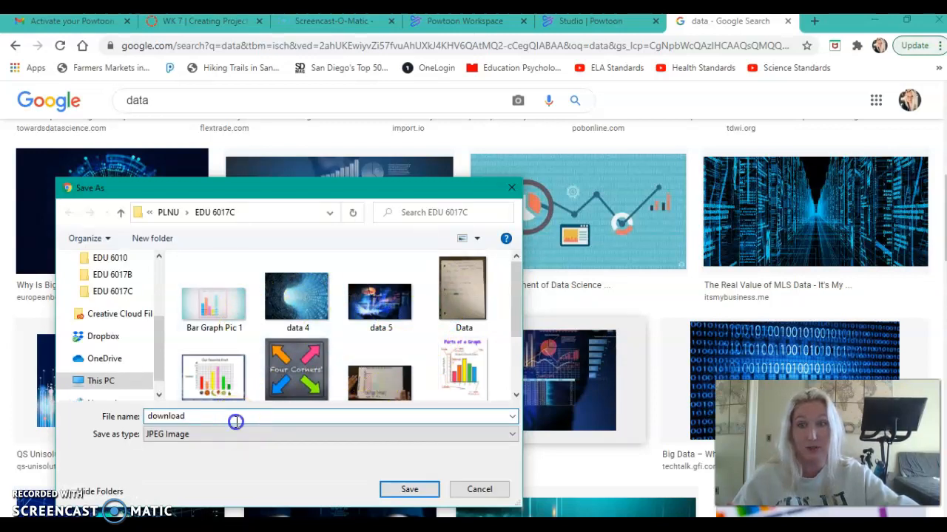
{"action": "type", "text": "data 6"}
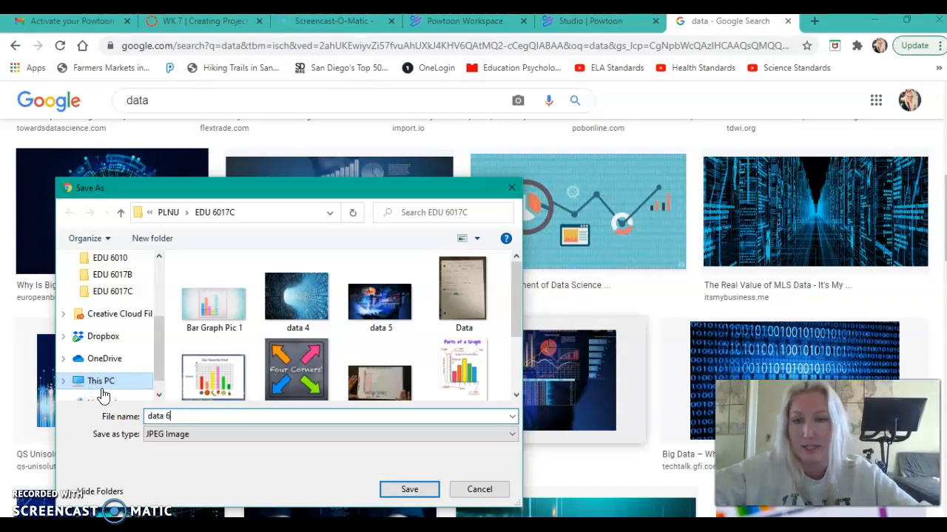
{"action": "left_click", "coordinate": [420, 490]}
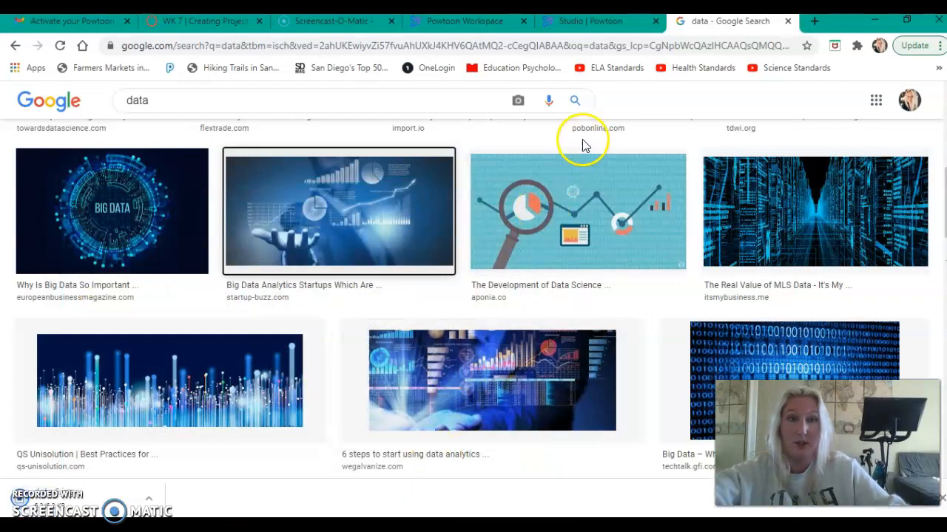
Return to Powtoon and swap the city skyline photo on slide 2 for the uploaded image "bar graph 3"
{"action": "left_click", "coordinate": [570, 28]}
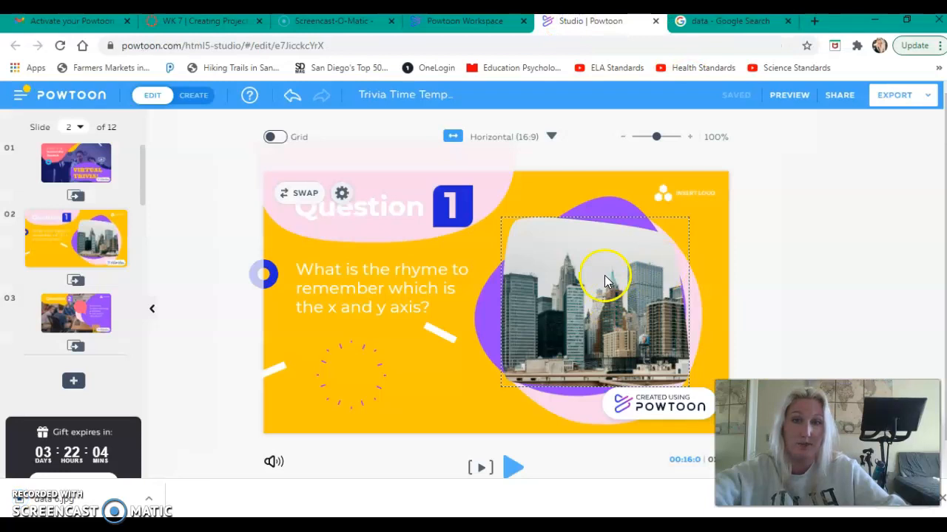
{"action": "right_click", "coordinate": [605, 280]}
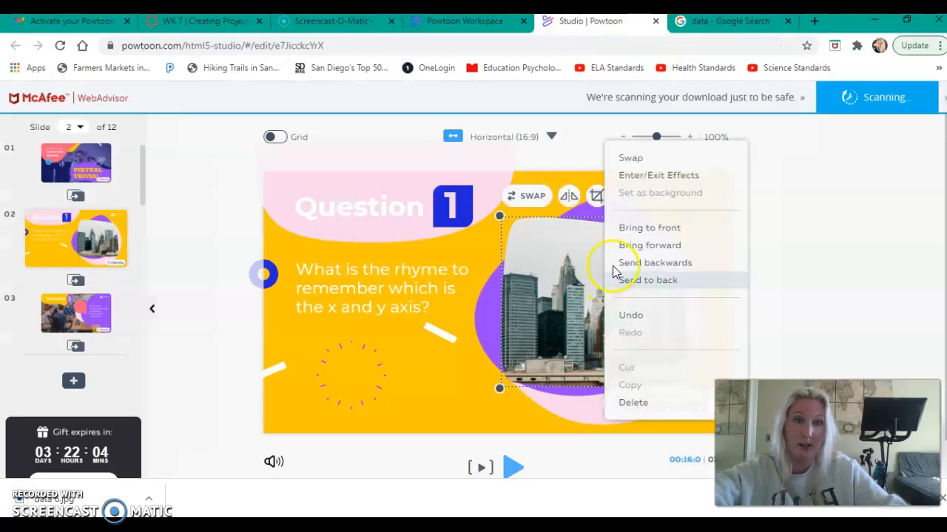
{"action": "left_click", "coordinate": [632, 157]}
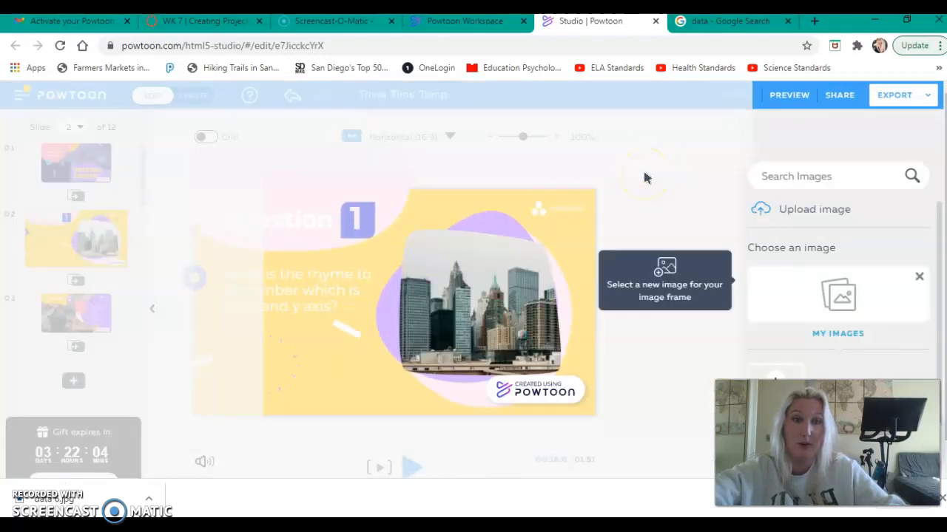
{"action": "left_click", "coordinate": [824, 215]}
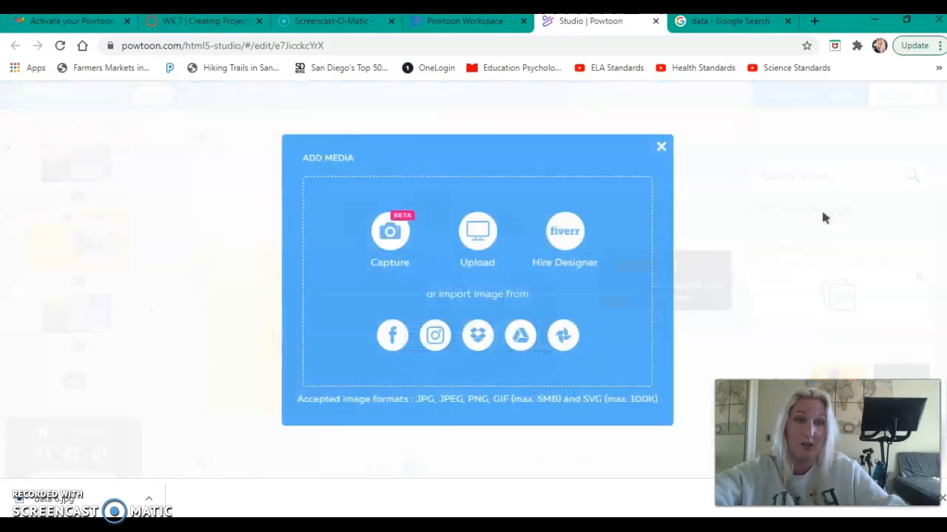
{"action": "left_click", "coordinate": [487, 231]}
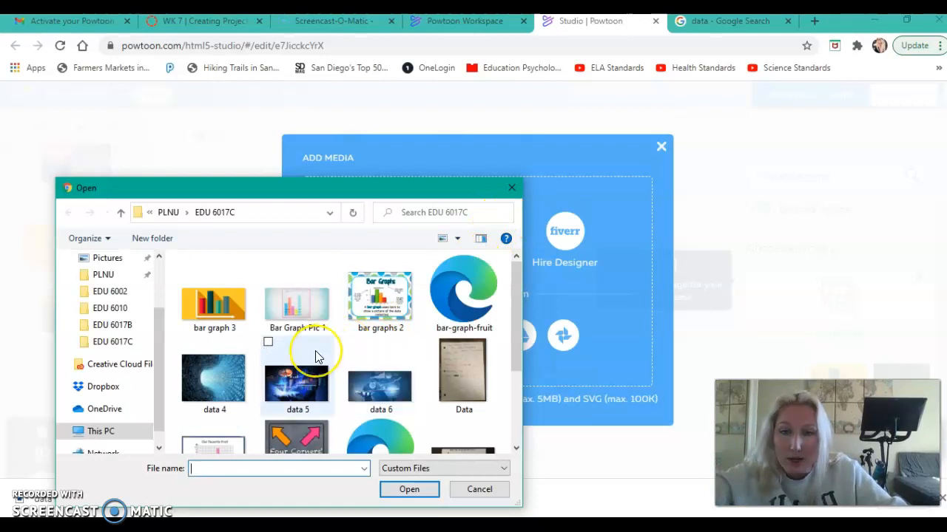
{"action": "scroll", "coordinate": [317, 355], "scroll_direction": "down", "scroll_amount": 1}
{"action": "scroll", "coordinate": [315, 350], "scroll_direction": "up", "scroll_amount": 1}
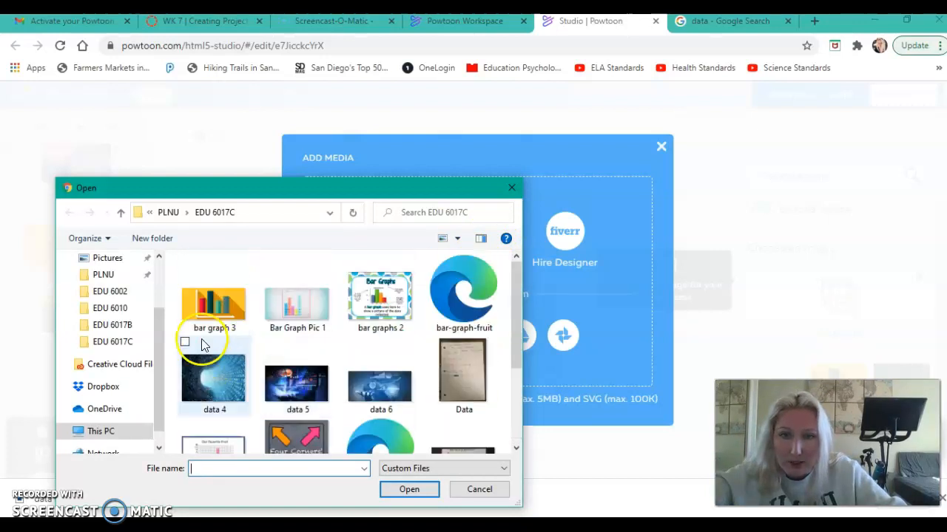
{"action": "left_click", "coordinate": [228, 306]}
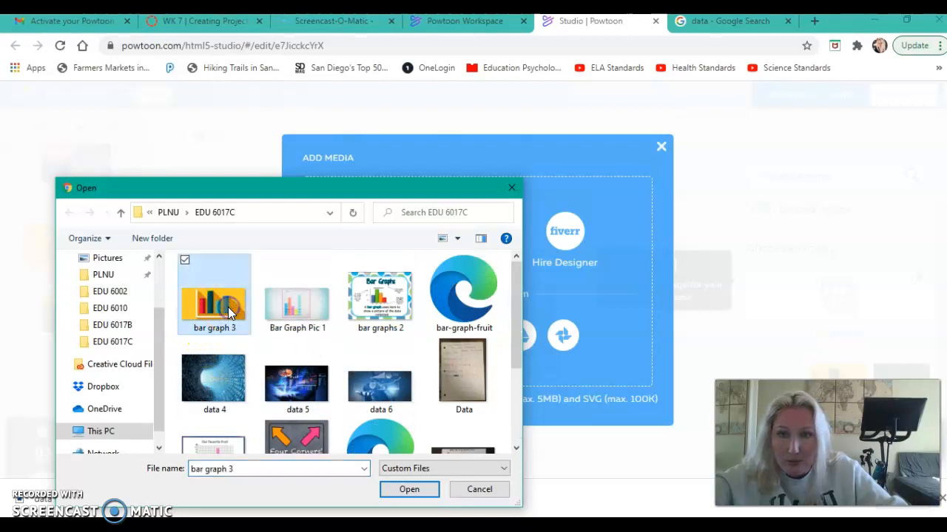
{"action": "left_click", "coordinate": [409, 490]}
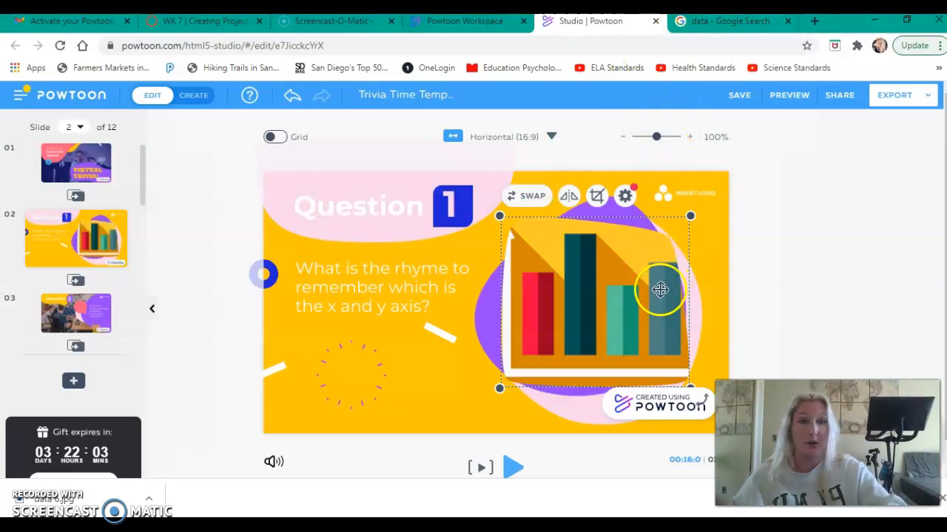
Delete the Insert Logo placeholder from slide 2
{"action": "left_click", "coordinate": [403, 206]}
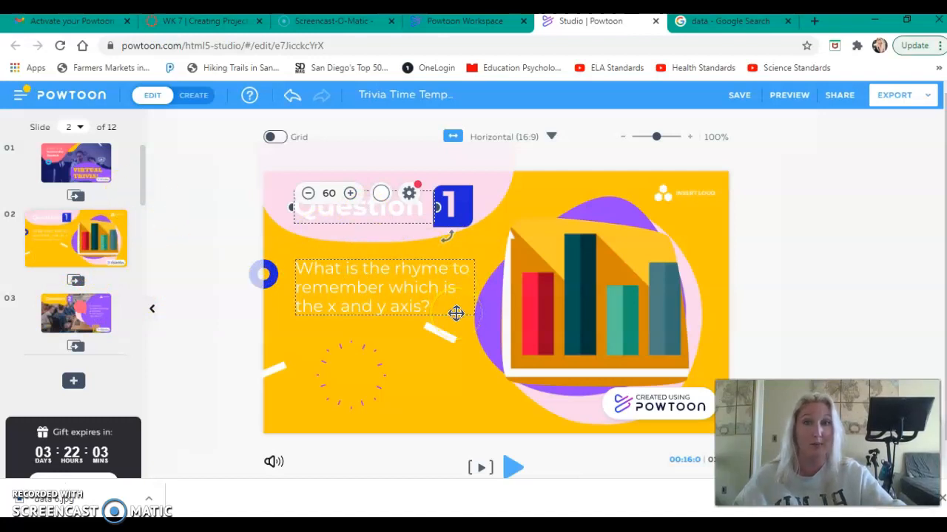
{"action": "left_click", "coordinate": [671, 204]}
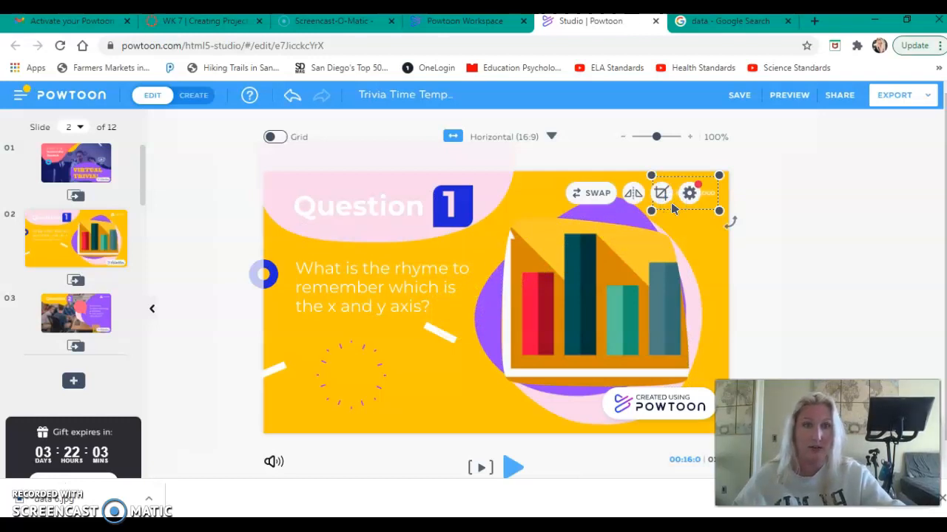
{"action": "left_click", "coordinate": [735, 205]}
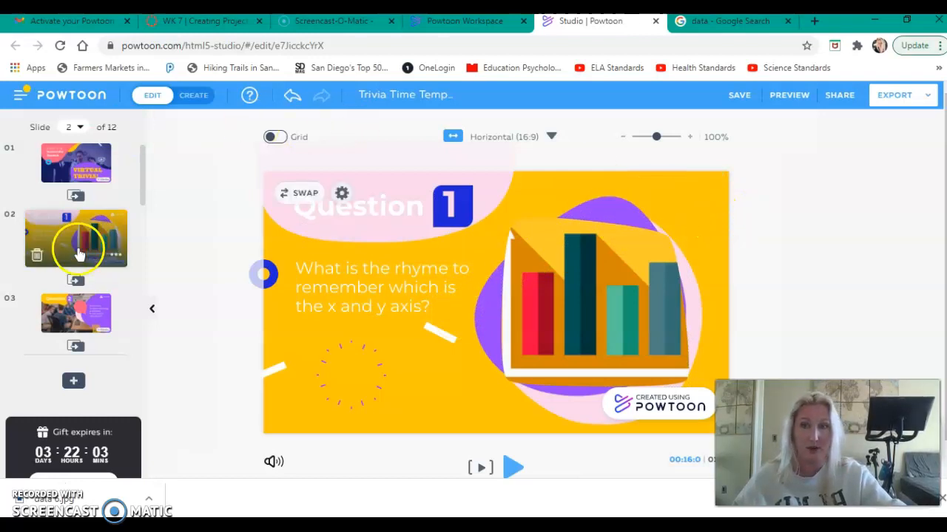
Replace the Question 2 text on slide 3 with "What is data?"
{"action": "scroll", "coordinate": [80, 254], "scroll_direction": "down", "scroll_amount": 2}
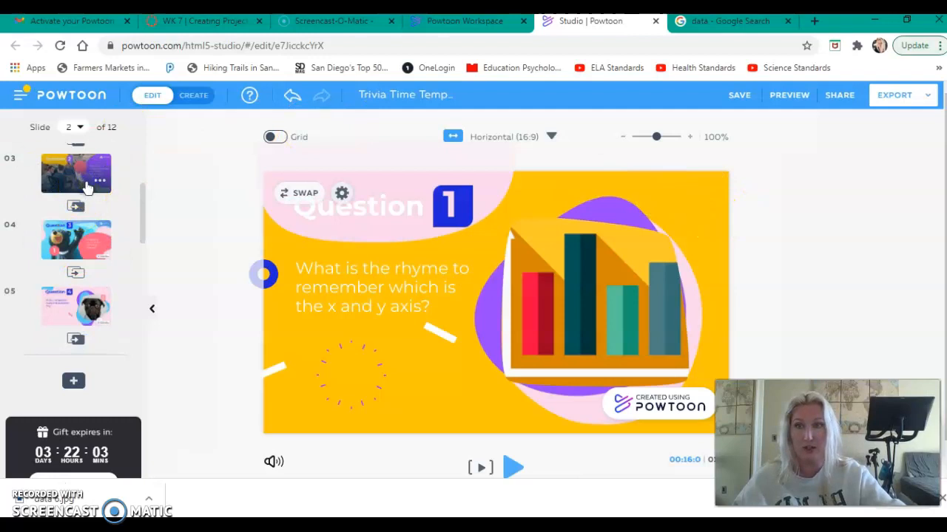
{"action": "left_click", "coordinate": [37, 170]}
{"action": "left_click", "coordinate": [230, 248]}
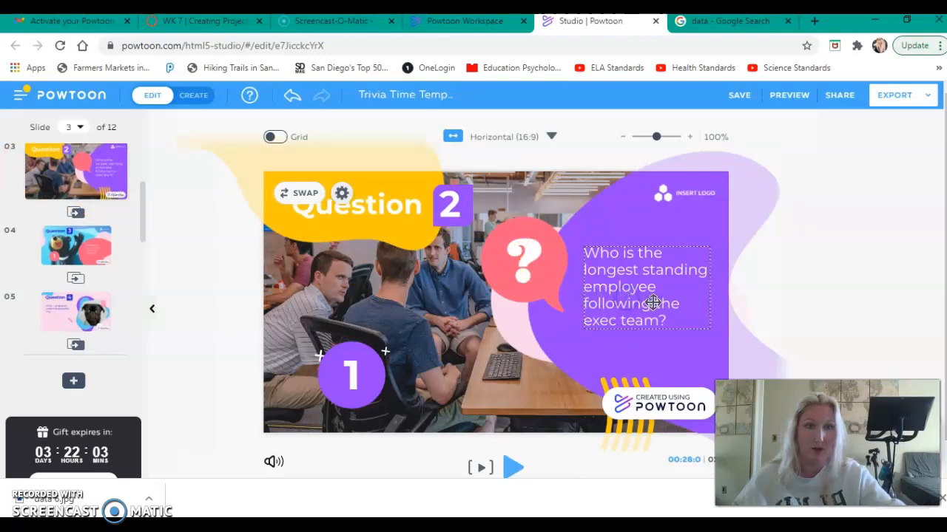
{"action": "double_click", "coordinate": [673, 317]}
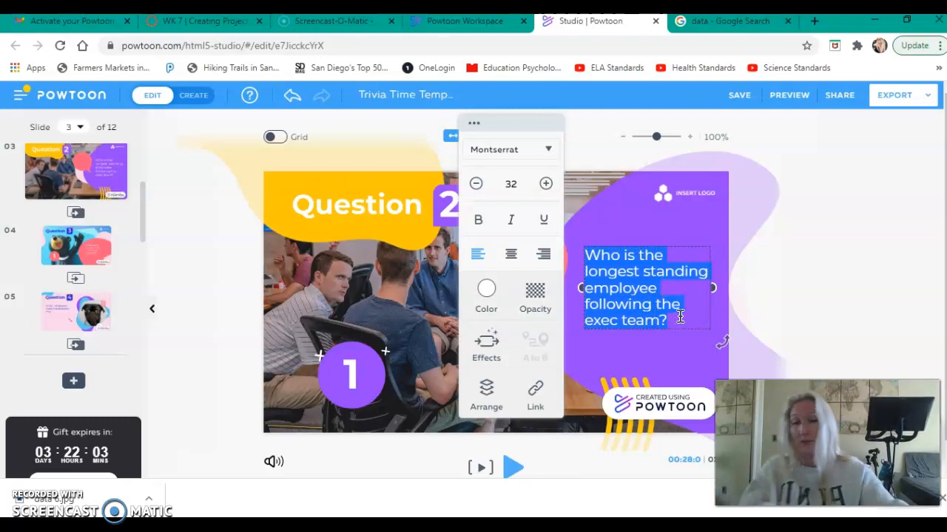
{"action": "type", "text": "What data"}
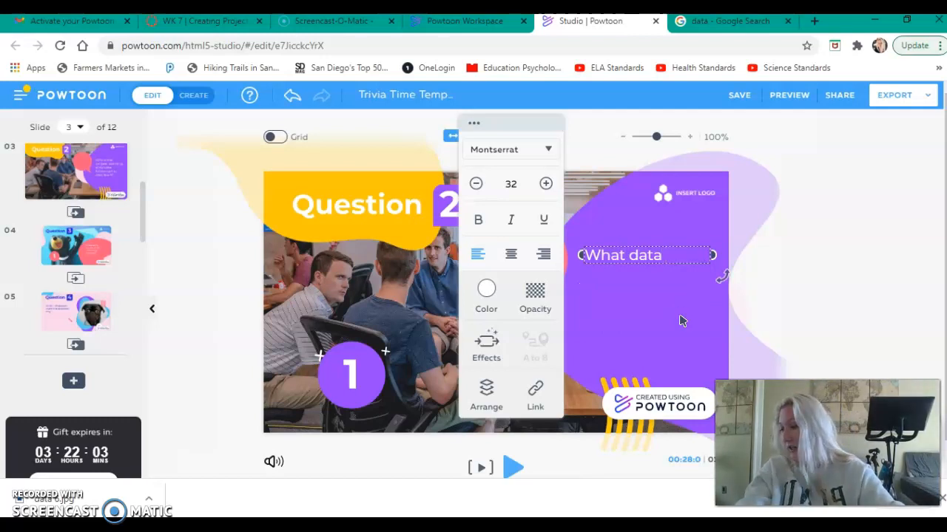
{"action": "key", "text": "BackSpace"}
{"action": "key", "text": "BackSpace"}
{"action": "key", "text": "BackSpace"}
{"action": "key", "text": "BackSpace"}
{"action": "type", "text": "id"}
{"action": "key", "text": "BackSpace"}
{"action": "type", "text": "s dat"}
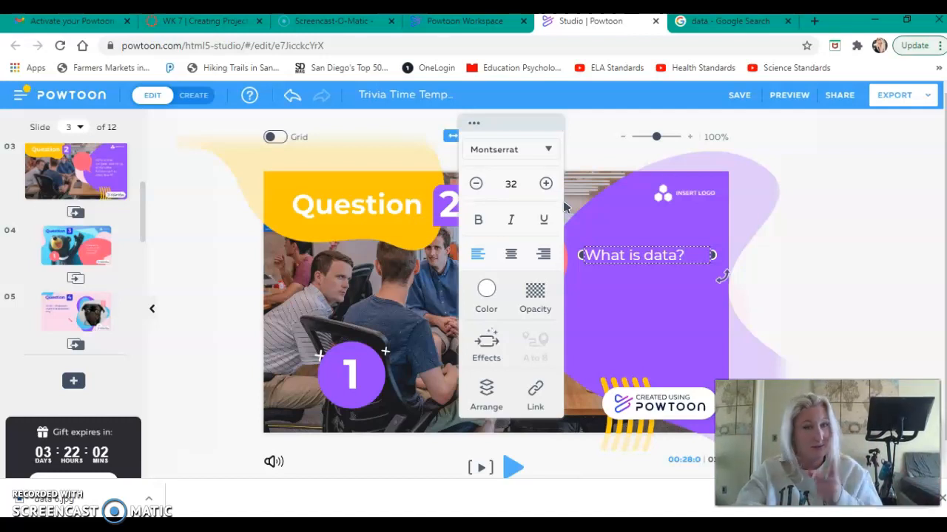
{"action": "left_click", "coordinate": [621, 316]}
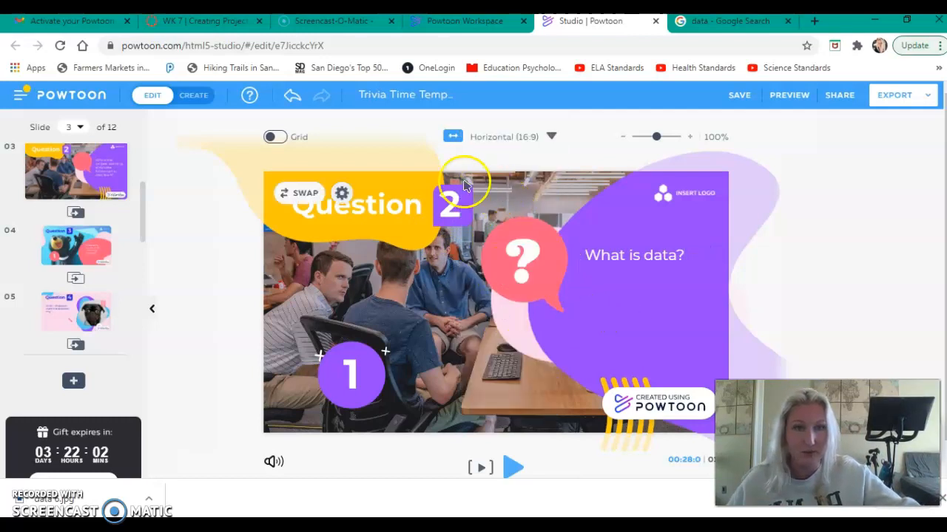
Delete the Insert Logo placeholder from slide 3 and swap the office photo background for a teal background color
{"action": "left_click", "coordinate": [686, 199]}
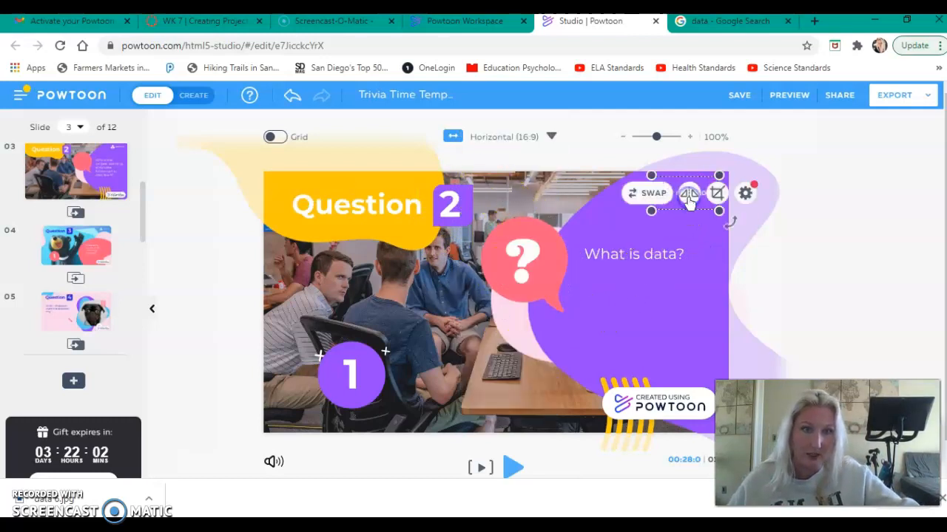
{"action": "left_click", "coordinate": [683, 238]}
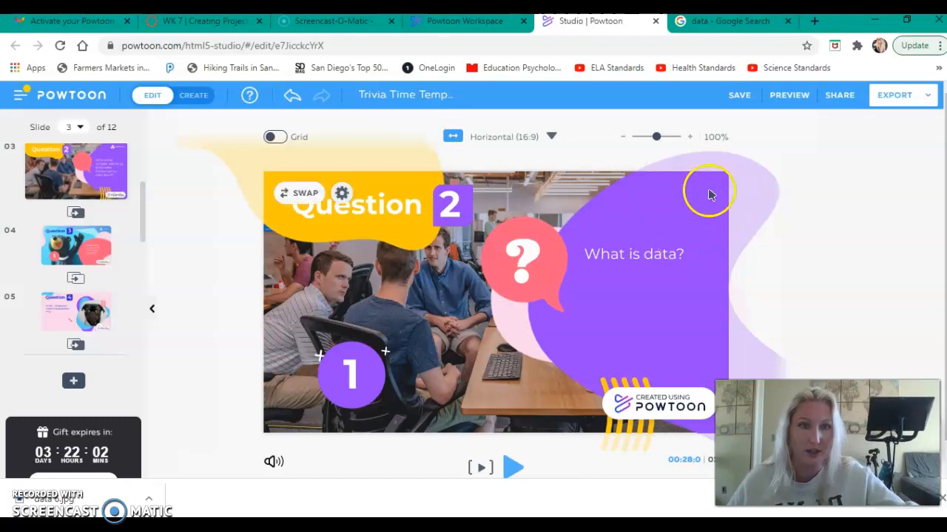
{"action": "right_click", "coordinate": [448, 290]}
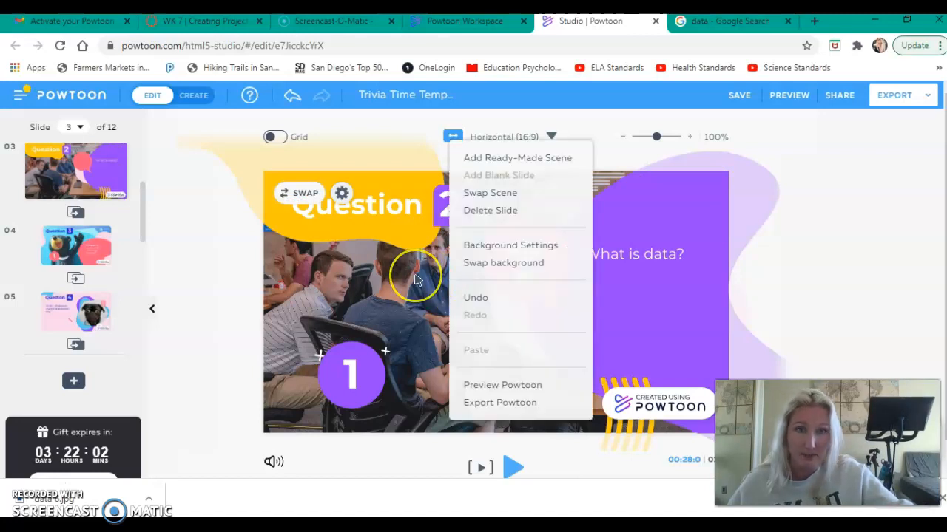
{"action": "left_click", "coordinate": [494, 266]}
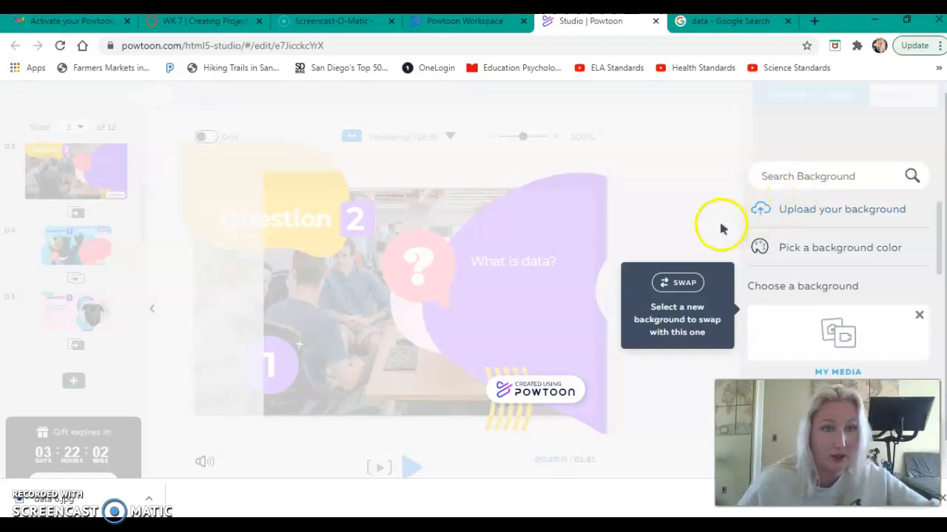
{"action": "left_click", "coordinate": [819, 253]}
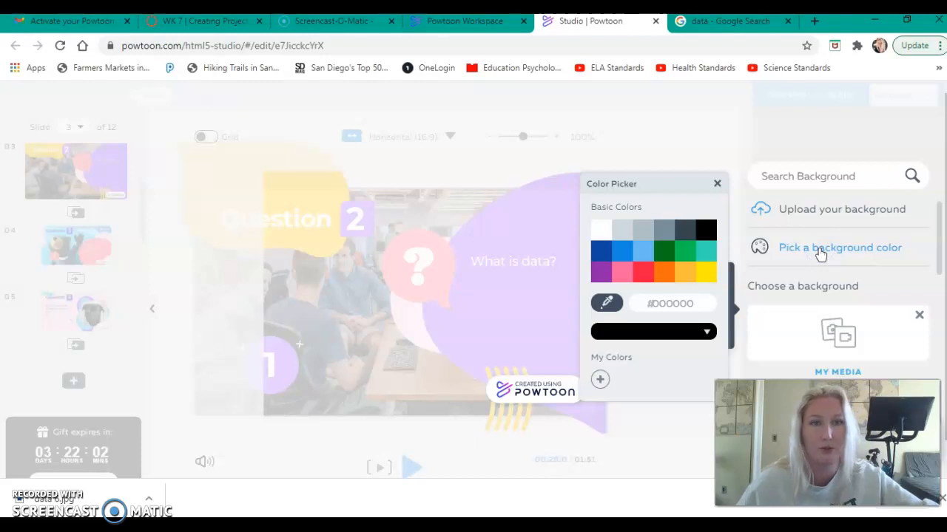
{"action": "left_click", "coordinate": [705, 256]}
{"action": "left_click", "coordinate": [858, 255]}
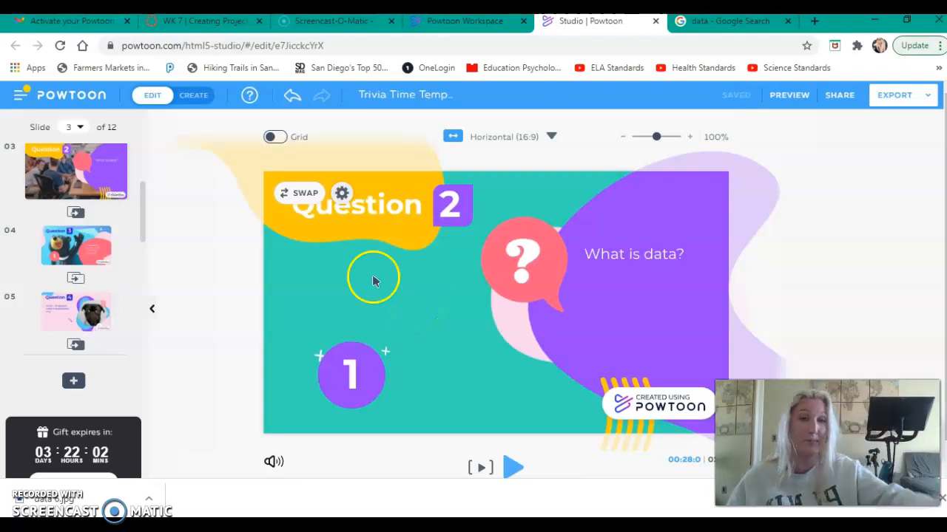
Recolor the question mark speech bubble on slide 3 to yellow #FFEA01
{"action": "right_click", "coordinate": [607, 302]}
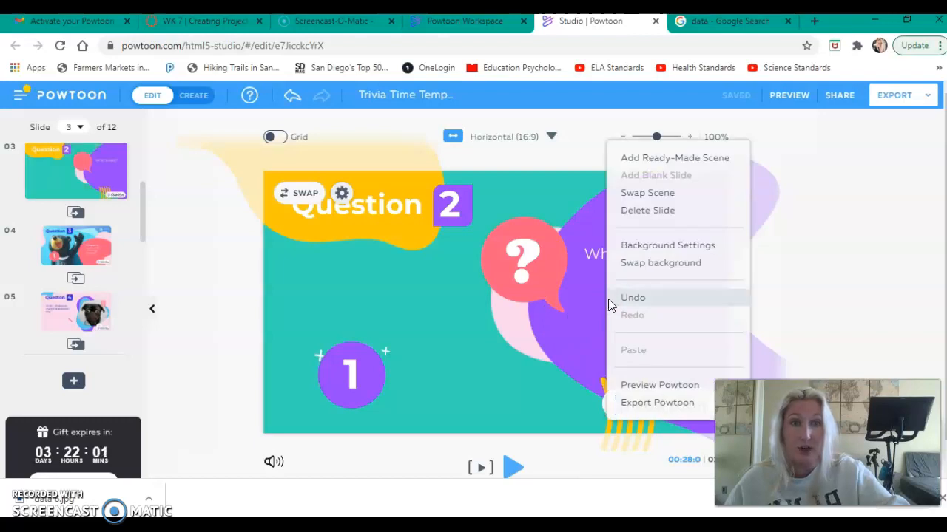
{"action": "left_click", "coordinate": [528, 303]}
{"action": "left_click", "coordinate": [520, 216]}
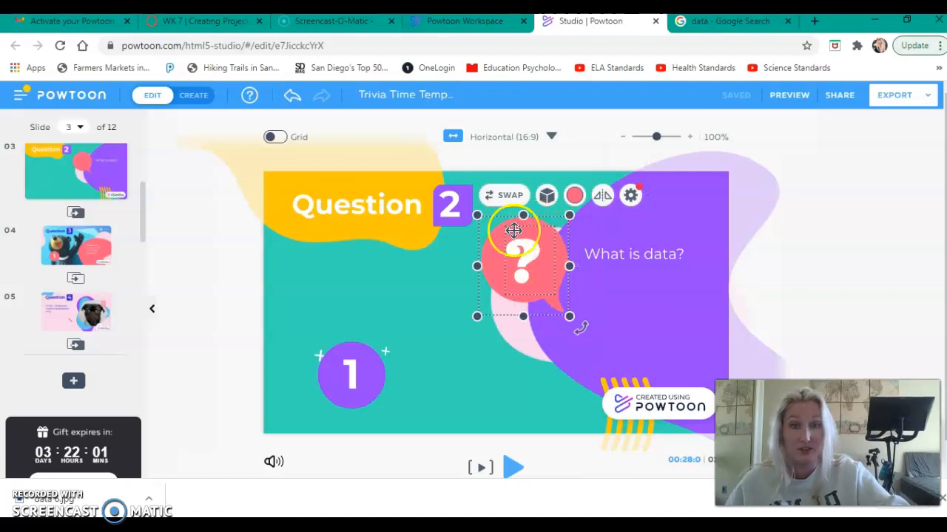
{"action": "left_click", "coordinate": [493, 270]}
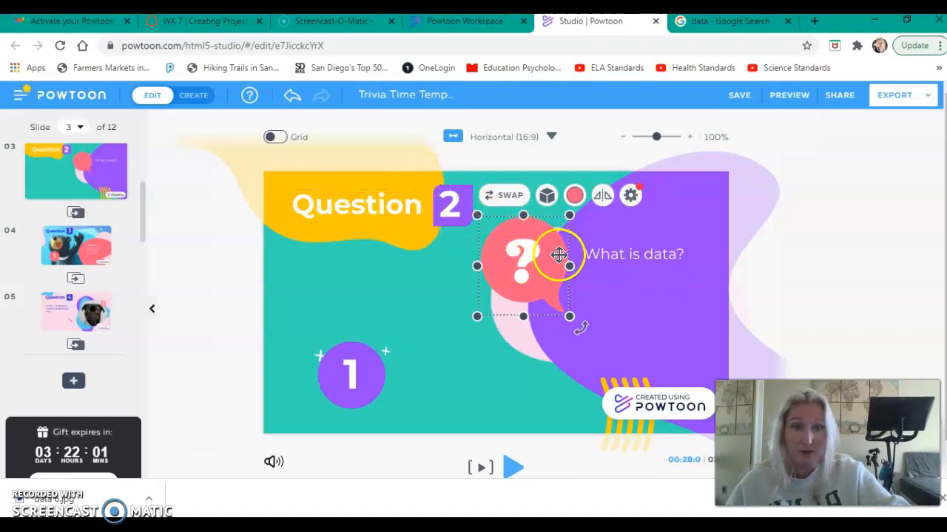
{"action": "left_click", "coordinate": [575, 195]}
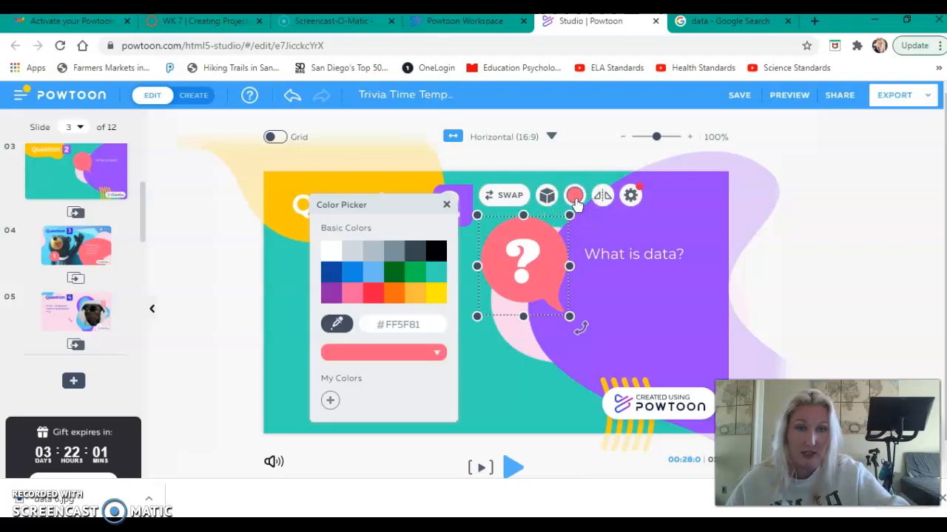
{"action": "left_click", "coordinate": [437, 293]}
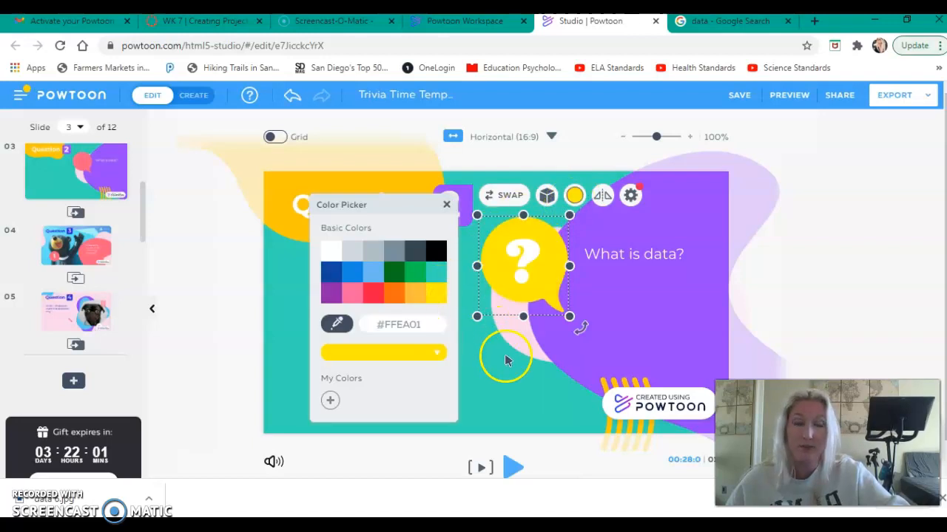
{"action": "left_click", "coordinate": [496, 378]}
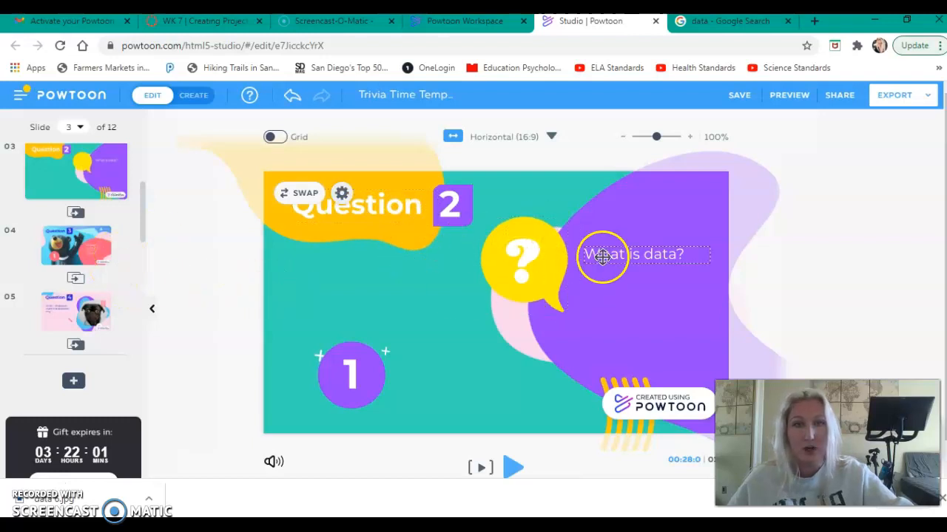
Replace the Question 3 text on slide 4 with "What do the bars on the graph represent?"
{"action": "left_click", "coordinate": [73, 251]}
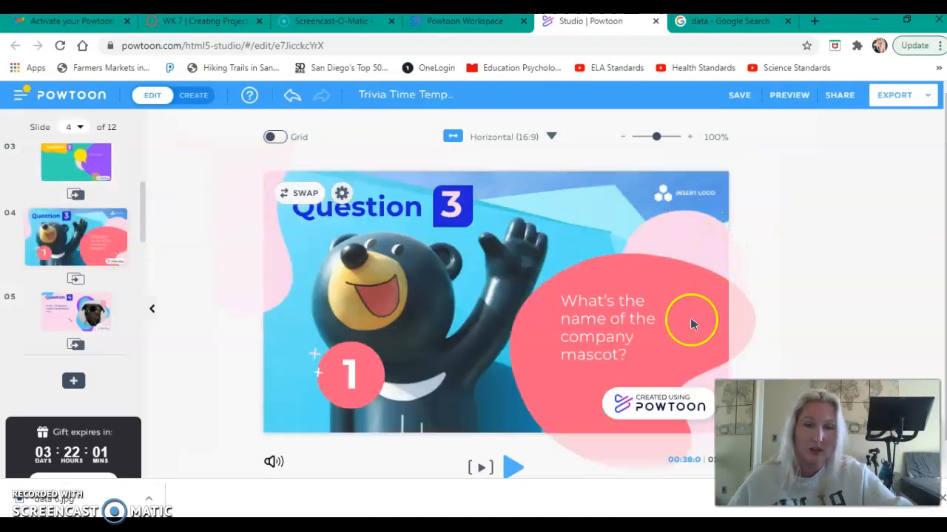
{"action": "double_click", "coordinate": [629, 336]}
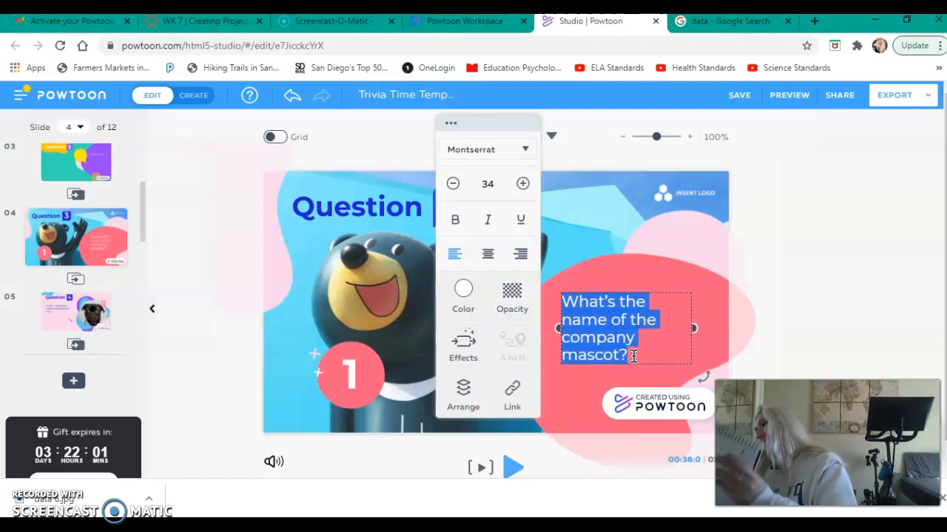
{"action": "type", "text": "W"}
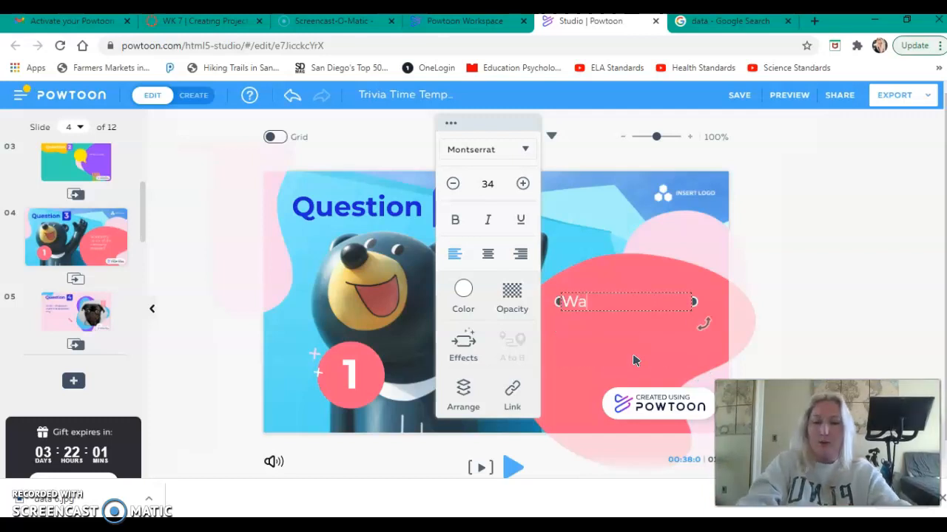
{"action": "type", "text": "hat do "}
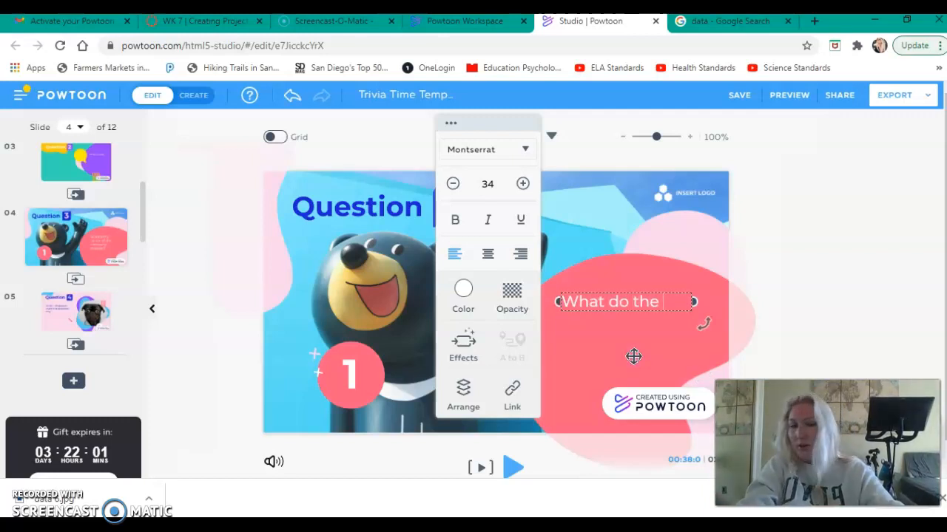
{"action": "type", "text": "the bas"}
{"action": "key", "text": "BackSpace"}
{"action": "type", "text": "rs on "}
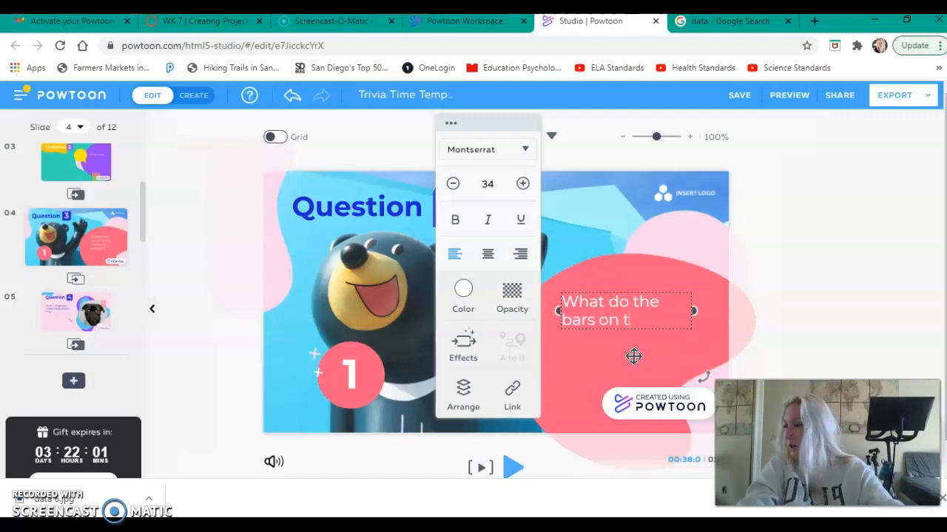
{"action": "type", "text": "the graph"}
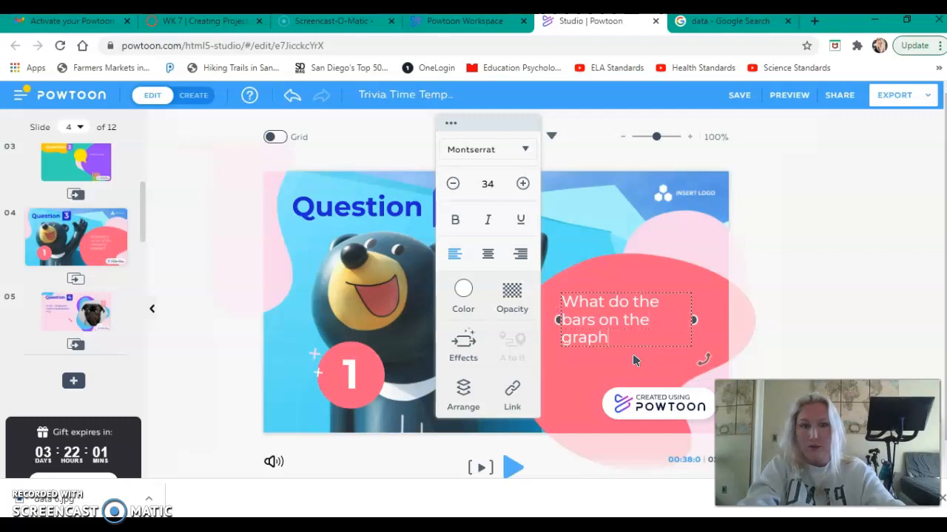
{"action": "type", "text": " represent"}
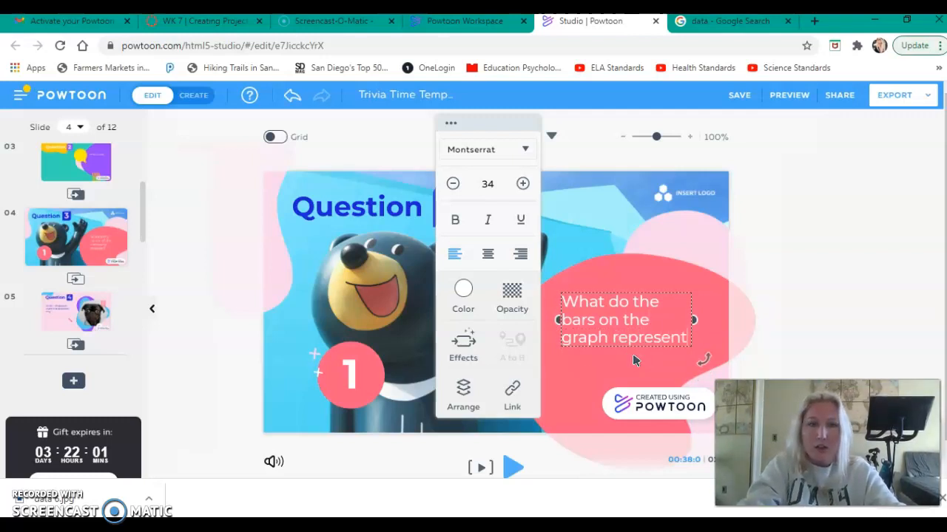
{"action": "type", "text": "?"}
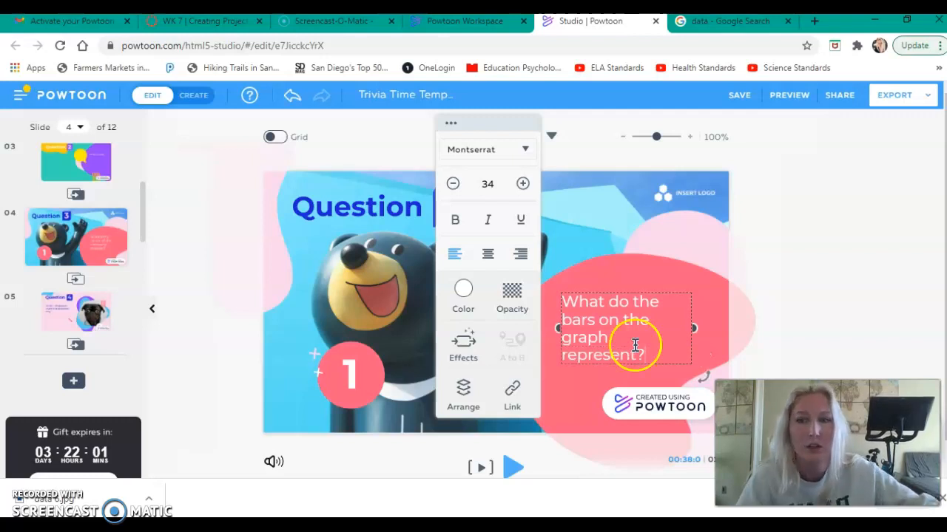
{"action": "left_click", "coordinate": [611, 231]}
Swap the bear background on slide 4 for the image "data 4" uploaded from the EDU 6017C folder
{"action": "right_click", "coordinate": [486, 264]}
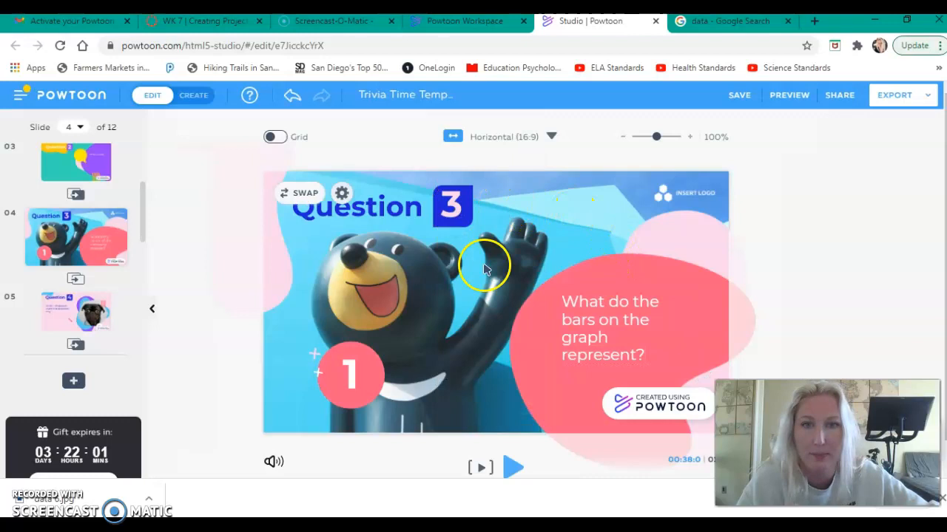
{"action": "right_click", "coordinate": [435, 268]}
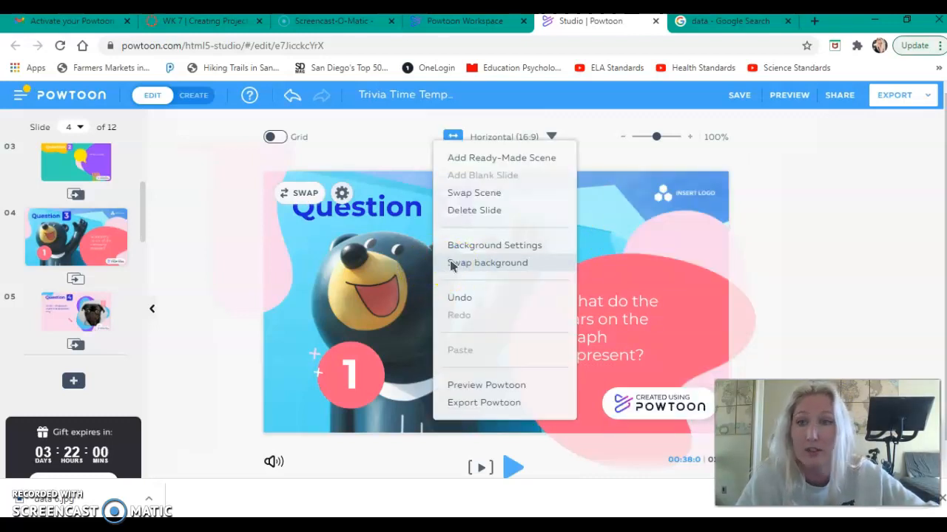
{"action": "left_click", "coordinate": [452, 267]}
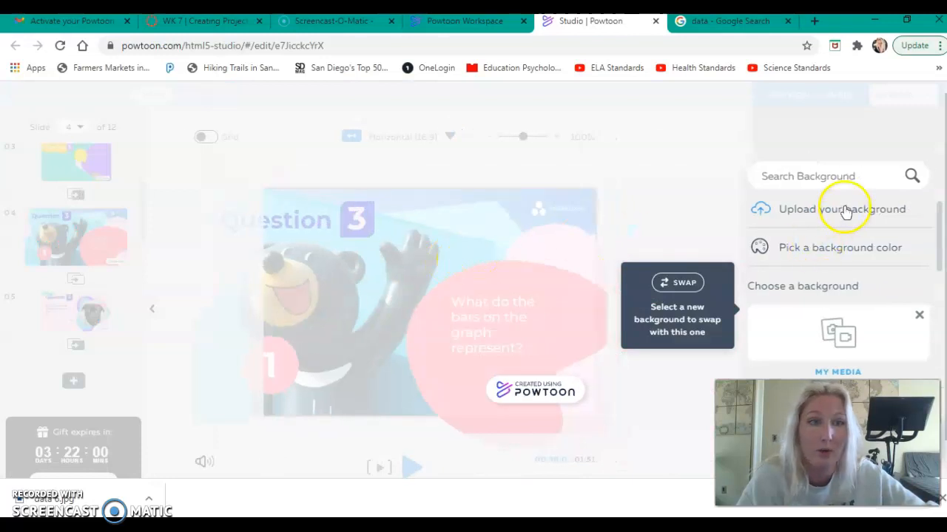
{"action": "left_click", "coordinate": [844, 211]}
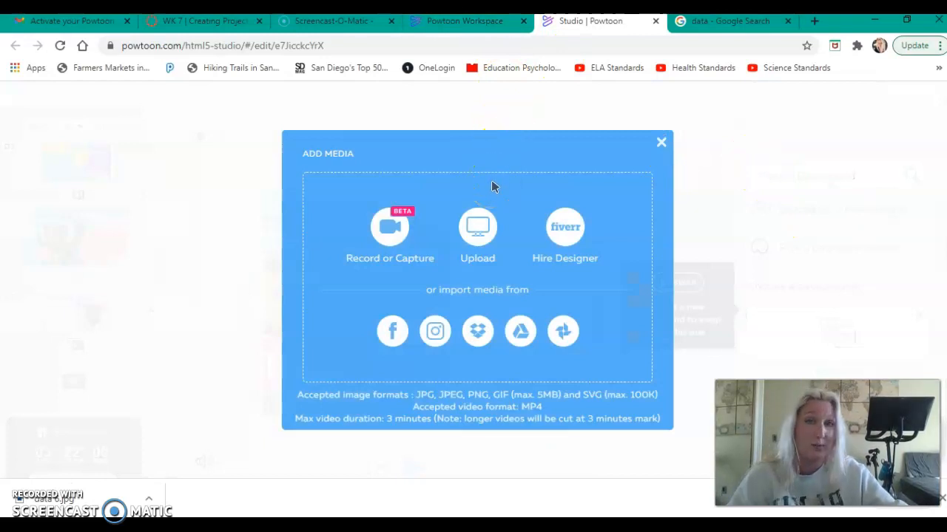
{"action": "left_click", "coordinate": [476, 246]}
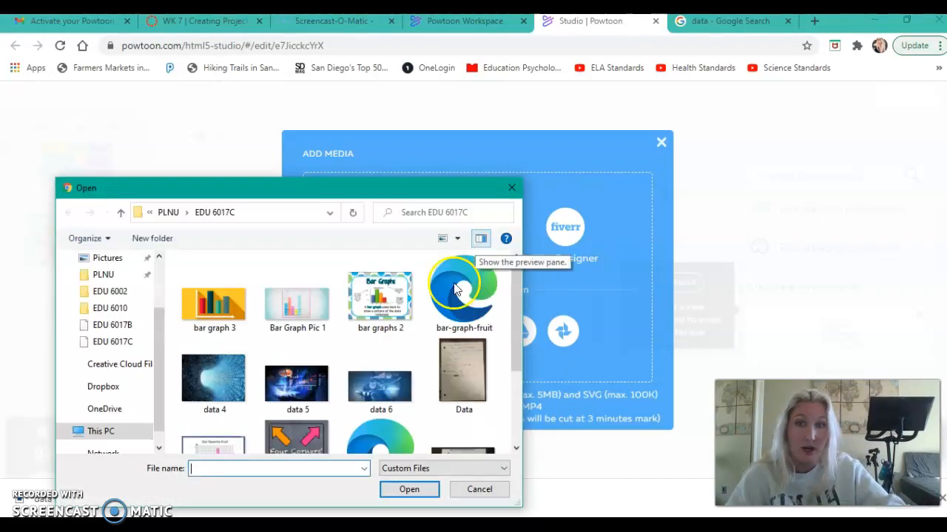
{"action": "scroll", "coordinate": [330, 351], "scroll_direction": "down", "scroll_amount": 2}
{"action": "scroll", "coordinate": [330, 352], "scroll_direction": "up", "scroll_amount": 2}
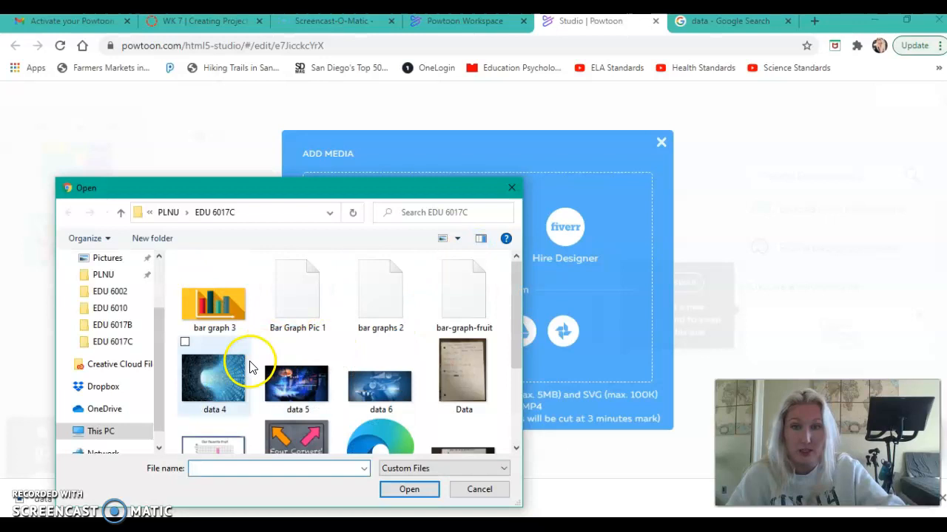
{"action": "left_click", "coordinate": [235, 373]}
{"action": "left_click", "coordinate": [414, 493]}
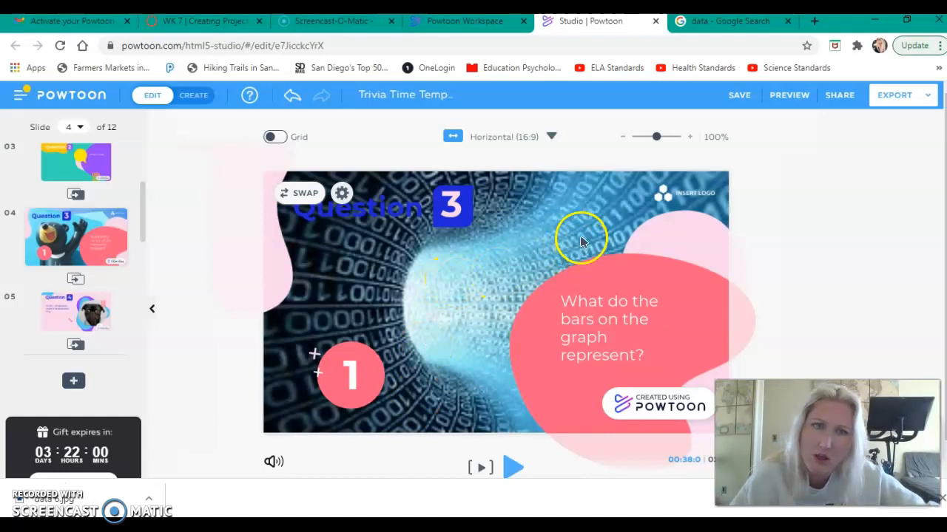
Delete the Insert Logo placeholder from slide 4
{"action": "left_click", "coordinate": [688, 199]}
{"action": "left_click", "coordinate": [688, 196]}
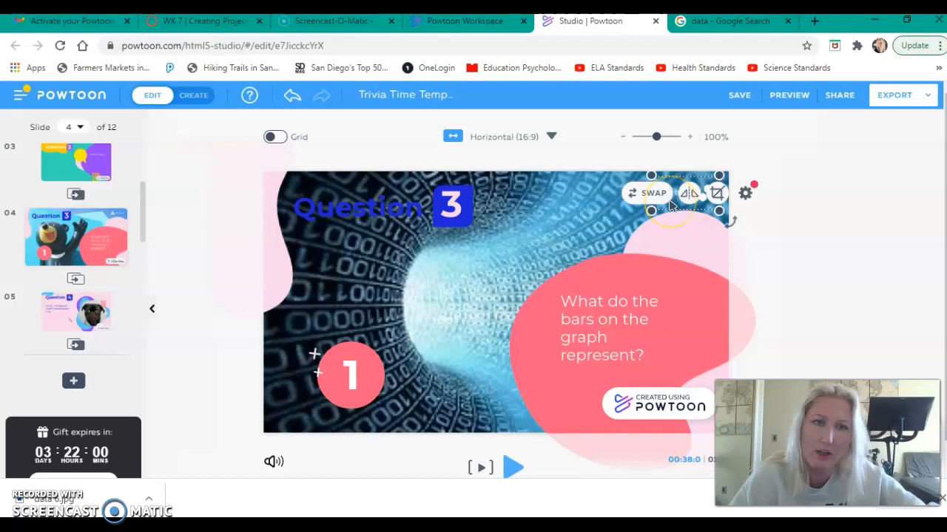
{"action": "left_click", "coordinate": [662, 216]}
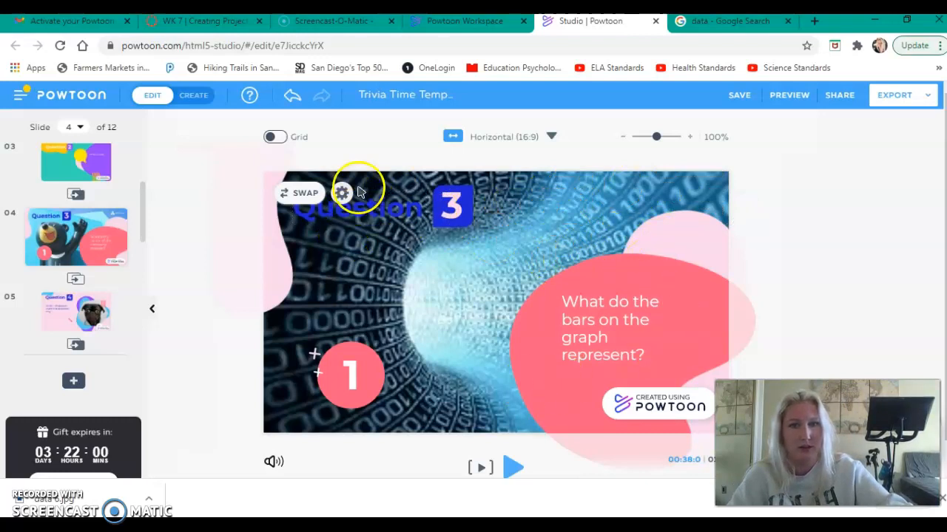
Change the color of the "Question" heading text on slide 4 to white
{"action": "left_click", "coordinate": [373, 209]}
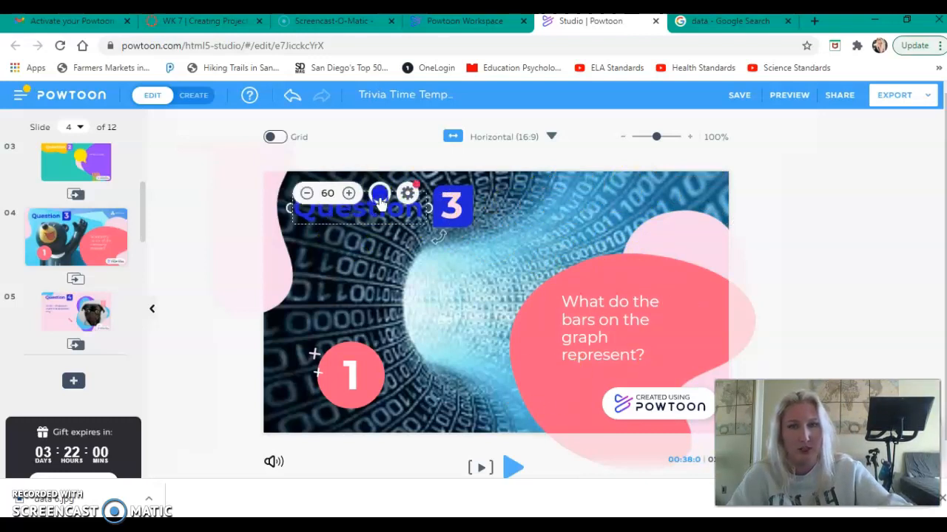
{"action": "left_click", "coordinate": [378, 197]}
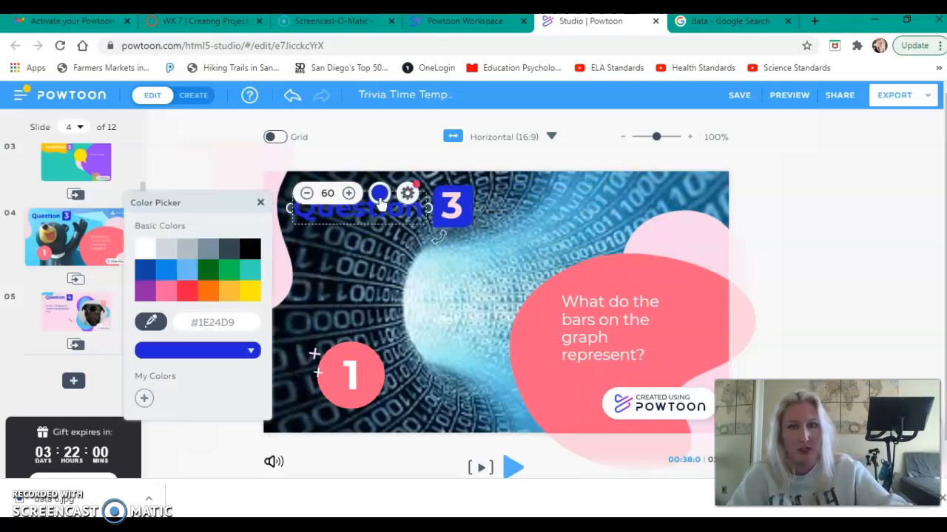
{"action": "left_click", "coordinate": [147, 251]}
{"action": "left_click", "coordinate": [454, 279]}
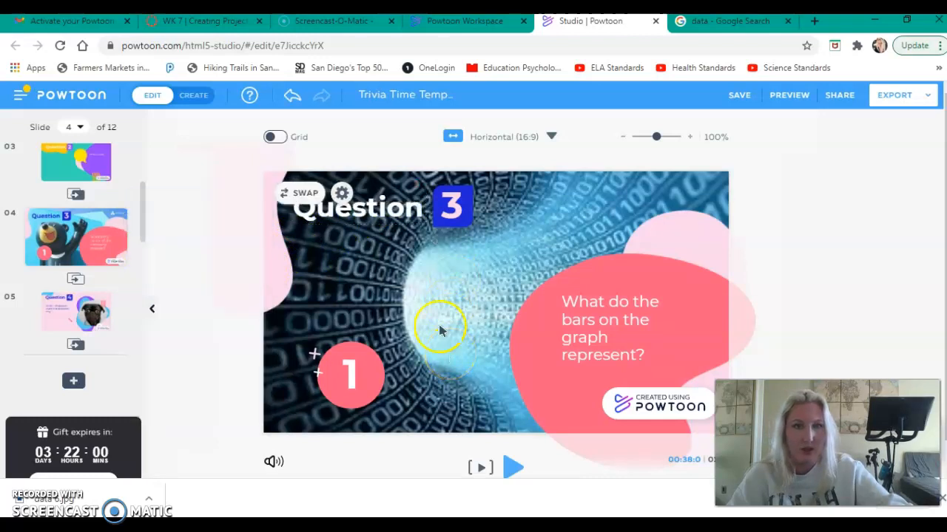
Replace the Question 4 text on slide 5 with "Why is the title important?"
{"action": "scroll", "coordinate": [82, 251], "scroll_direction": "down", "scroll_amount": 1}
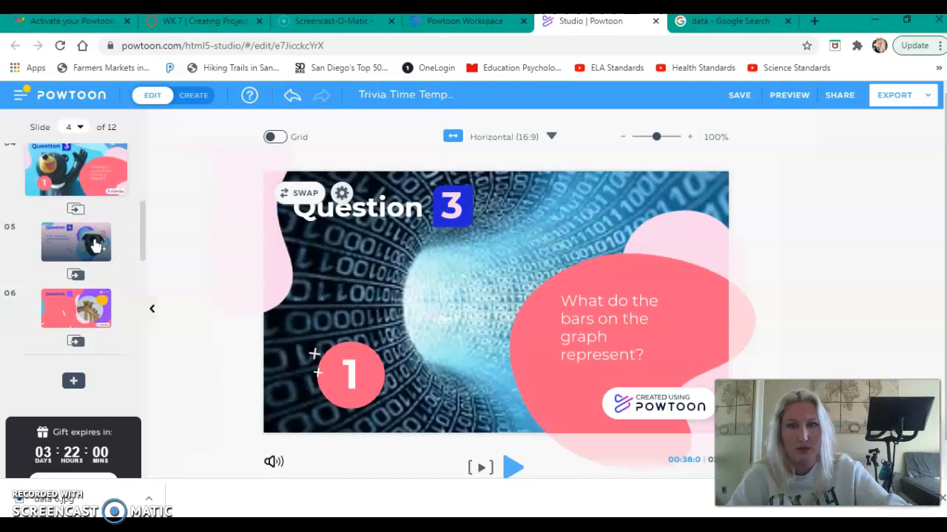
{"action": "left_click", "coordinate": [173, 195]}
{"action": "left_click", "coordinate": [48, 244]}
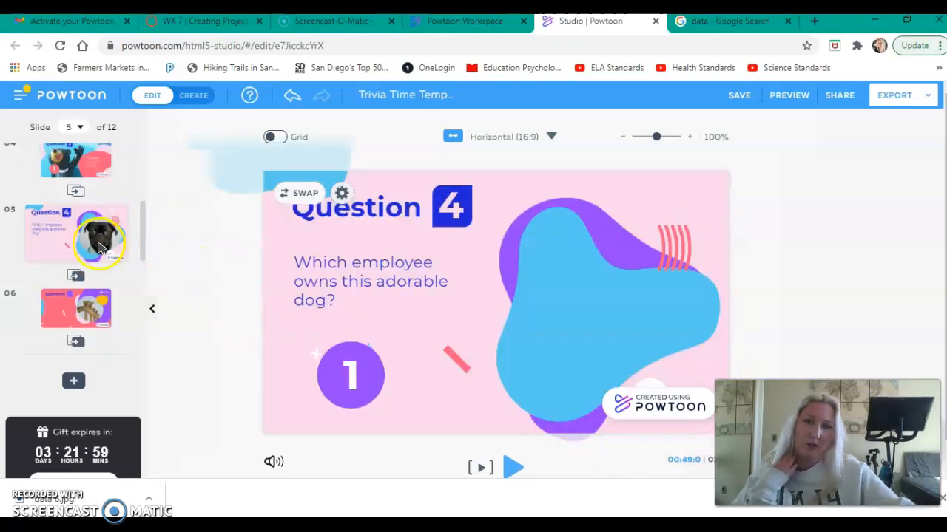
{"action": "double_click", "coordinate": [338, 304]}
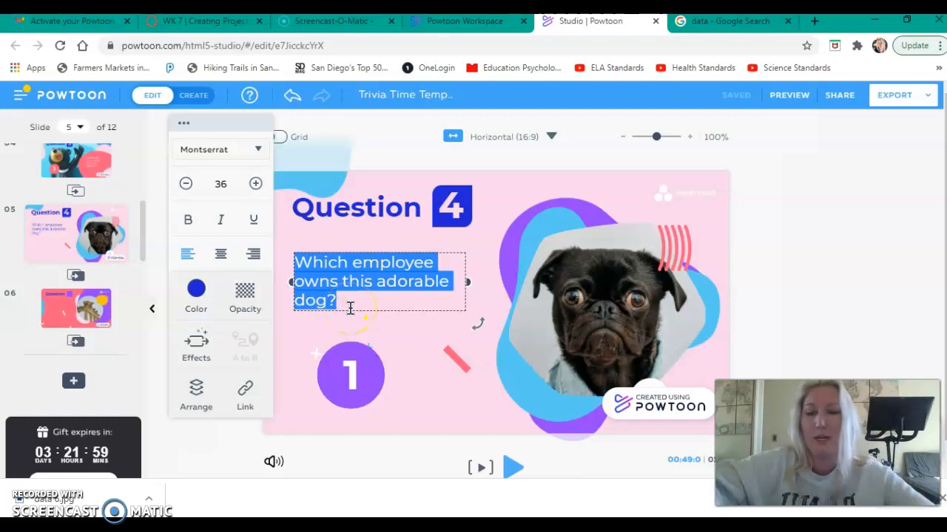
{"action": "type", "text": "What"}
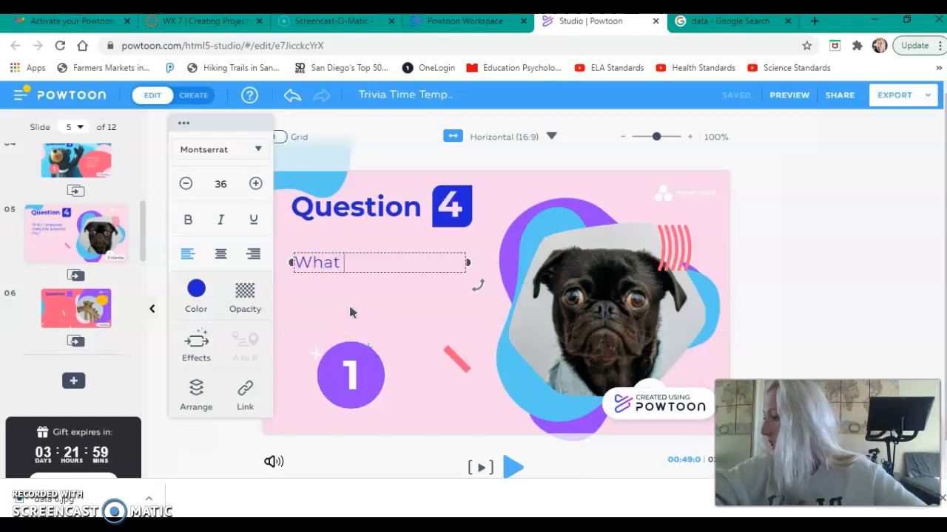
{"action": "type", "text": " is"}
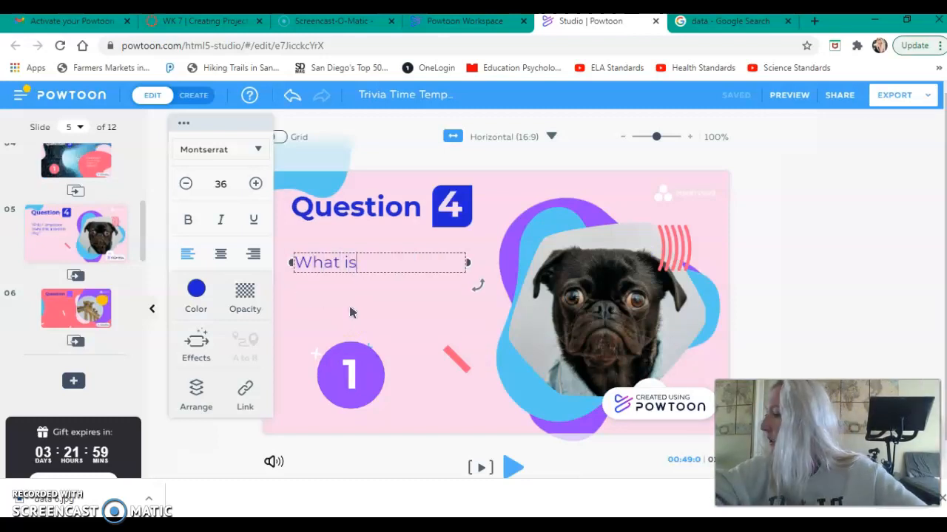
{"action": "key", "text": "BackSpace"}
{"action": "key", "text": "BackSpace"}
{"action": "key", "text": "BackSpace"}
{"action": "key", "text": "BackSpace"}
{"action": "key", "text": "BackSpace"}
{"action": "type", "text": "y is the "}
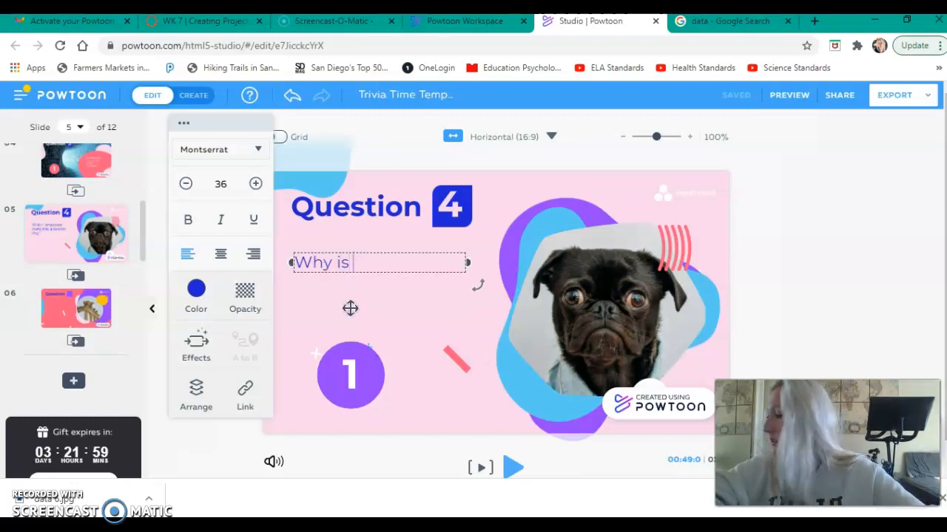
{"action": "type", "text": "title im"}
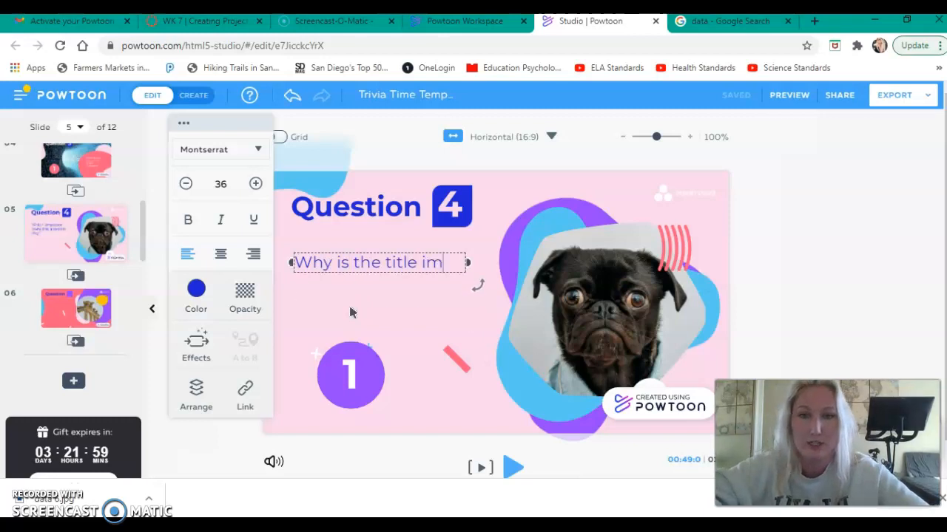
{"action": "type", "text": "portant"}
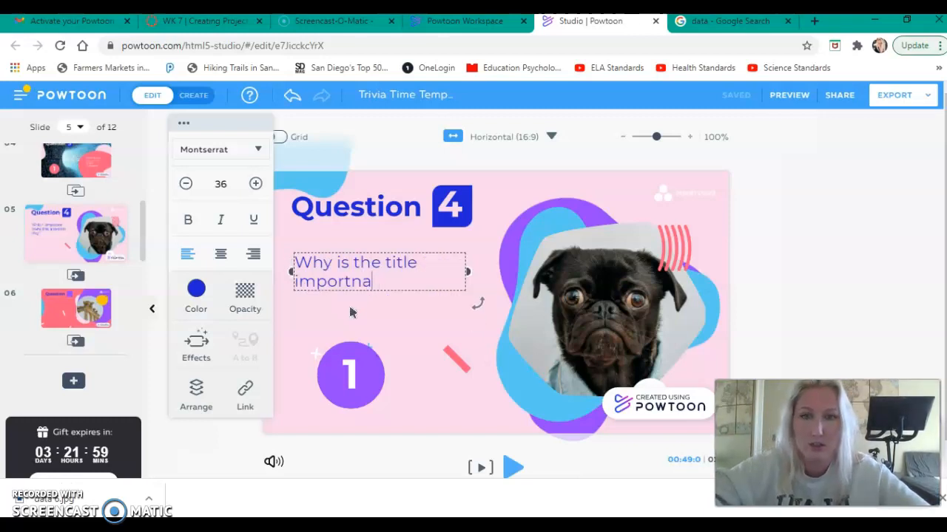
{"action": "type", "text": "?"}
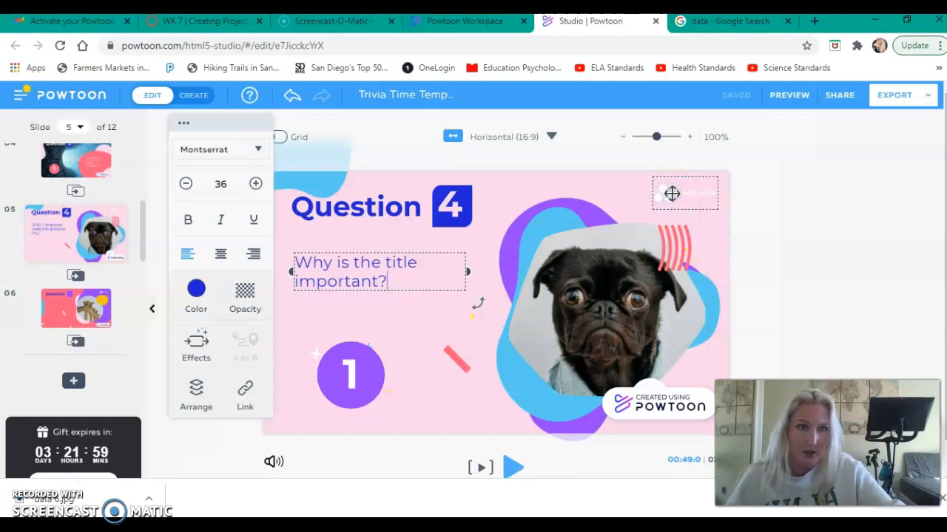
Swap the pug photo on slide 5 for the image "seaview" uploaded from the EDU 6017C folder
{"action": "left_click", "coordinate": [643, 279]}
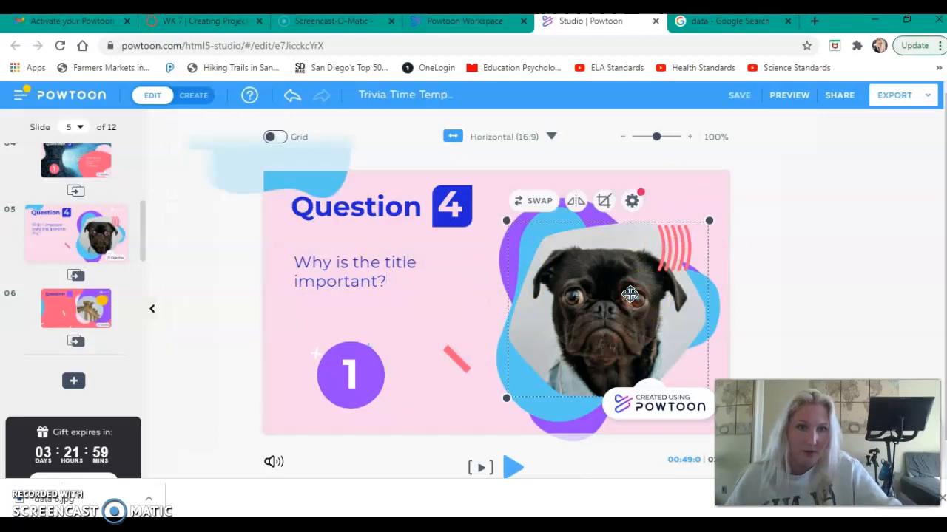
{"action": "right_click", "coordinate": [630, 295]}
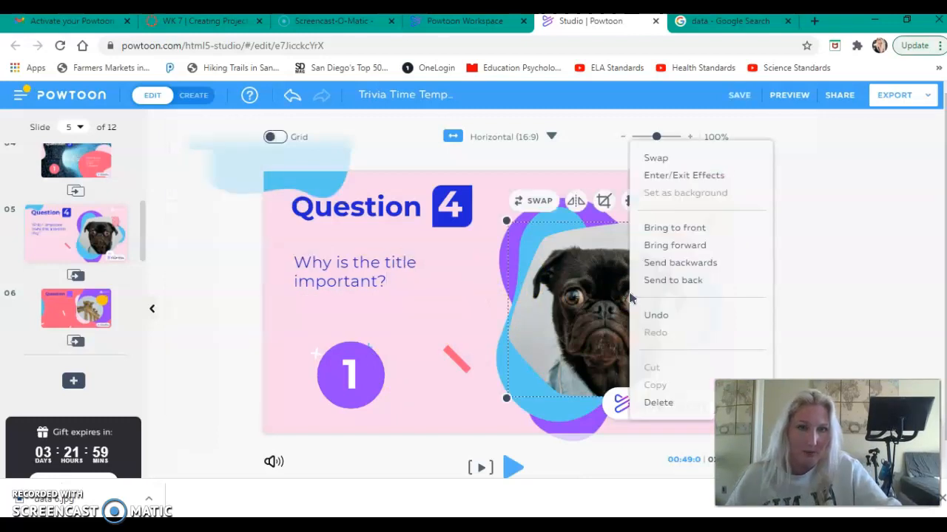
{"action": "left_click", "coordinate": [678, 158]}
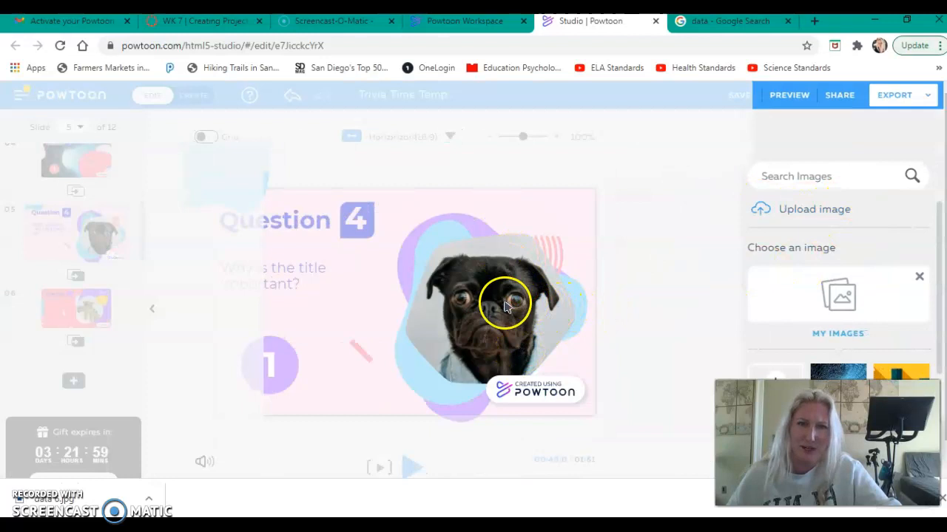
{"action": "left_click", "coordinate": [811, 210]}
{"action": "left_click", "coordinate": [481, 244]}
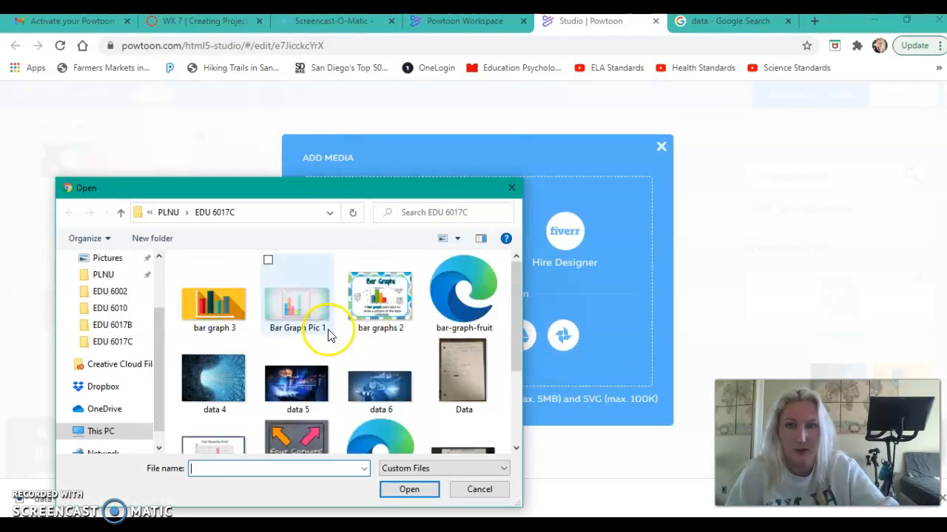
{"action": "scroll", "coordinate": [335, 339], "scroll_direction": "down", "scroll_amount": 2}
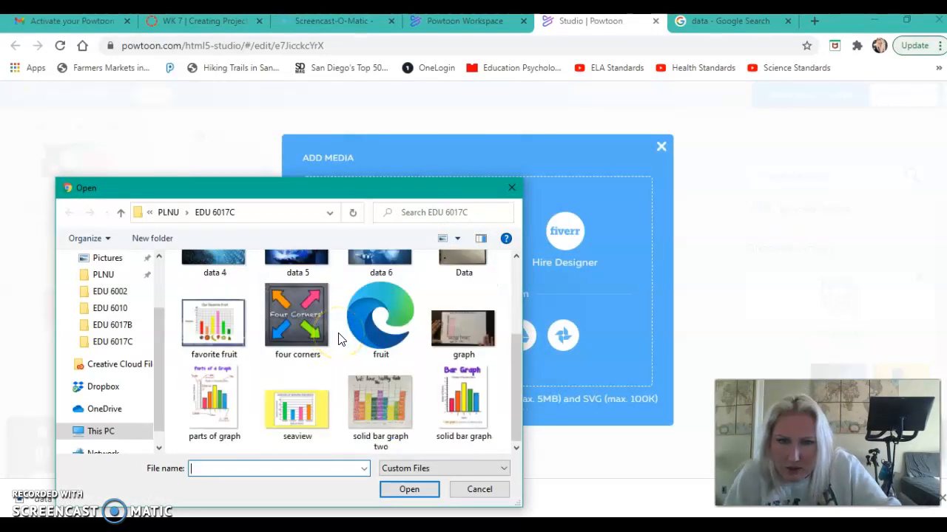
{"action": "left_click", "coordinate": [481, 423]}
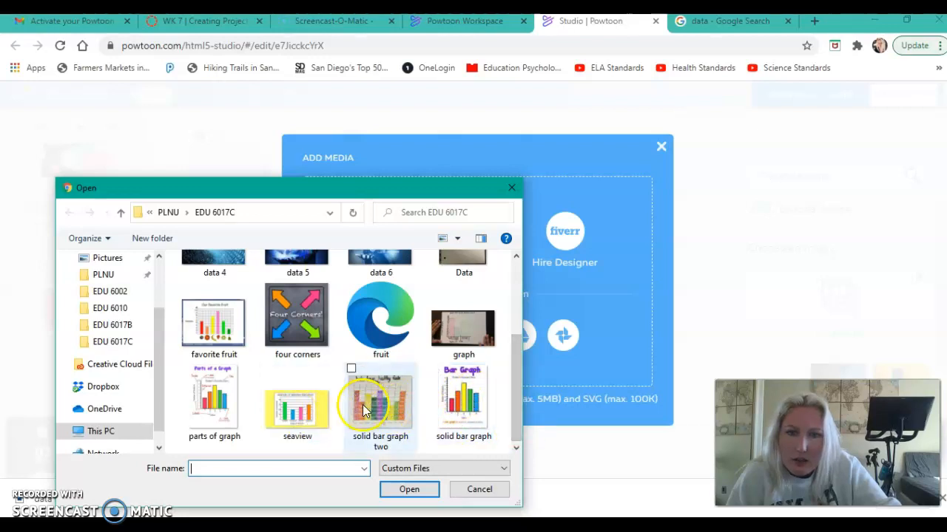
{"action": "left_click", "coordinate": [317, 405]}
{"action": "left_click", "coordinate": [427, 493]}
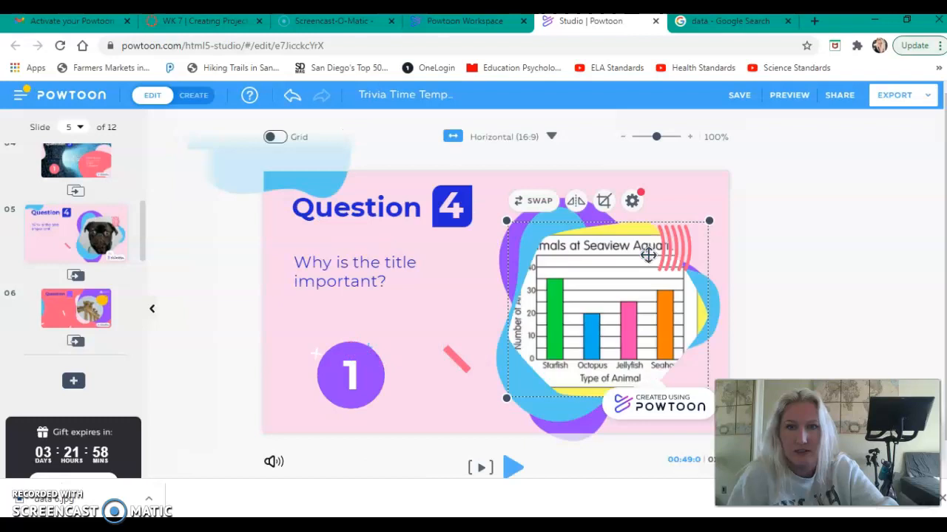
Bring the Seaview Aquarium chart image on slide 5 to the front
{"action": "right_click", "coordinate": [582, 279]}
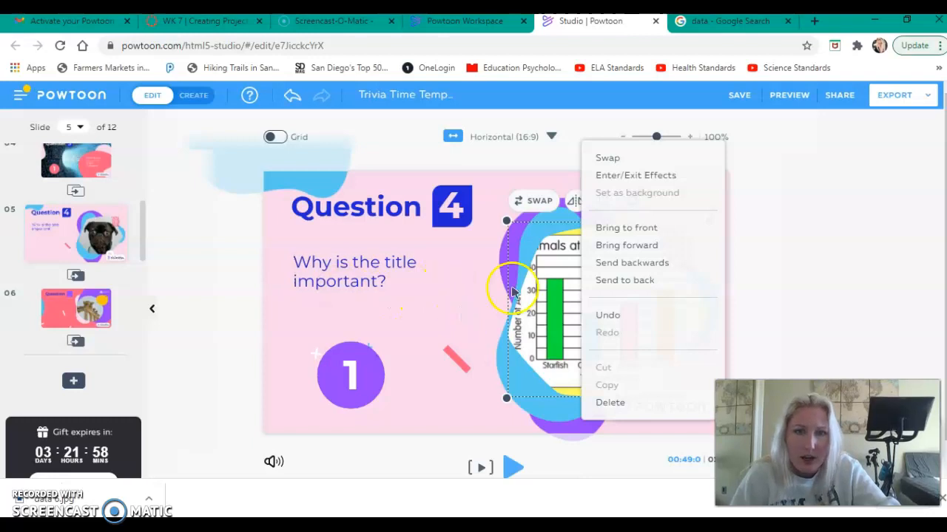
{"action": "left_click", "coordinate": [555, 270]}
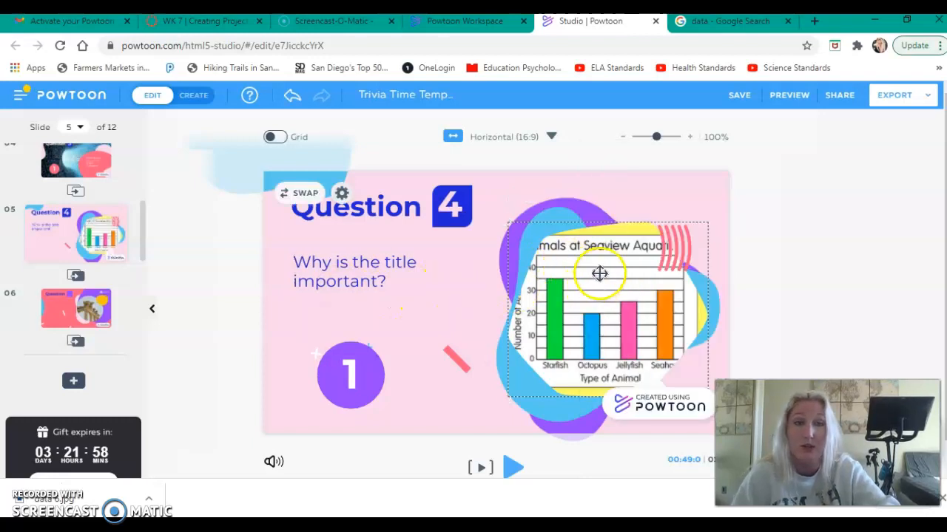
{"action": "right_click", "coordinate": [599, 274]}
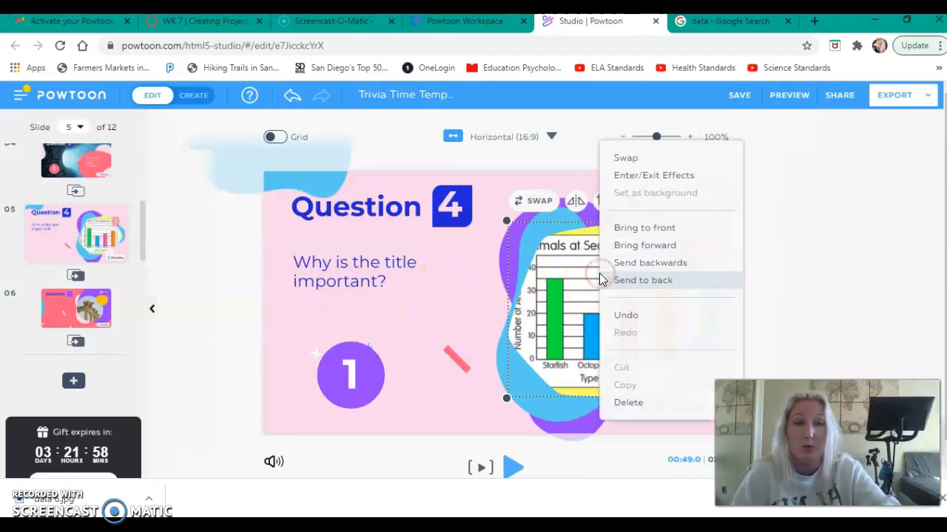
{"action": "left_click", "coordinate": [645, 230]}
{"action": "left_click", "coordinate": [192, 398]}
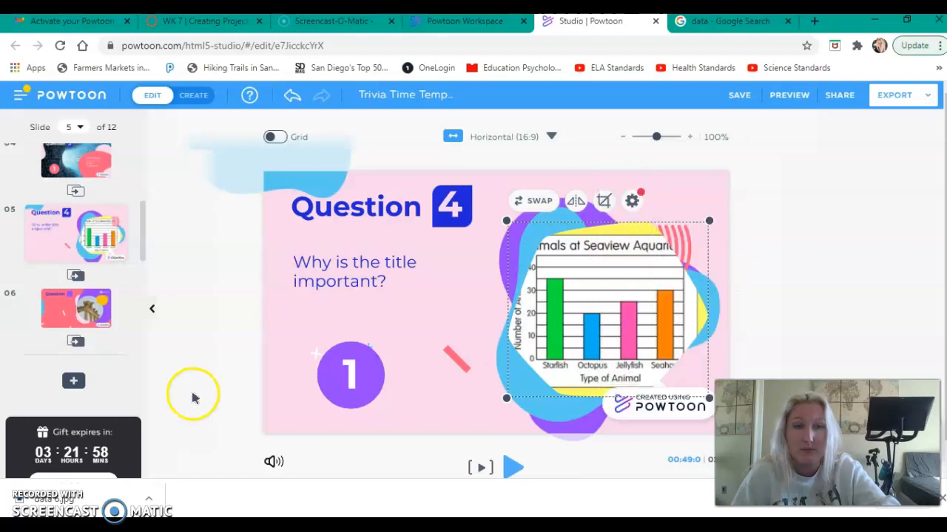
{"action": "right_click", "coordinate": [640, 275]}
{"action": "left_click", "coordinate": [669, 227]}
{"action": "left_click", "coordinate": [639, 264]}
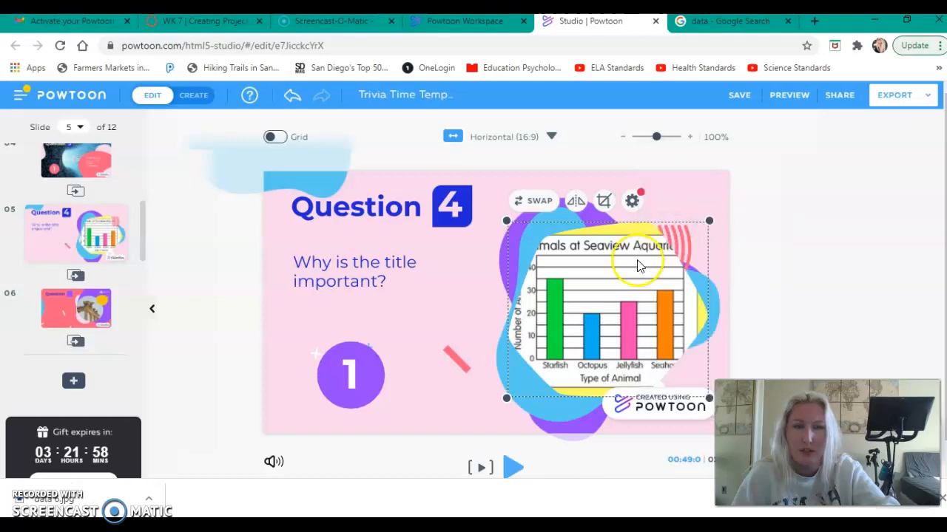
Shift the chart image on slide 5 slightly upward over the blue and purple shapes
{"action": "left_click_drag", "start_coordinate": [641, 266], "coordinate": [675, 268]}
{"action": "left_click_drag", "start_coordinate": [597, 304], "coordinate": [566, 305]}
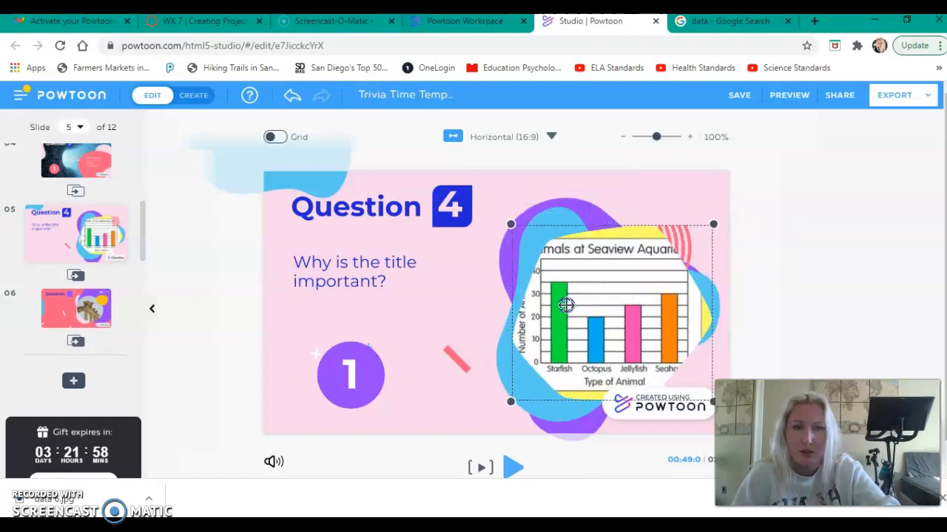
{"action": "mouse_move", "coordinate": [625, 290]}
{"action": "left_mouse_down"}
{"action": "mouse_move", "coordinate": [564, 353]}
{"action": "mouse_move", "coordinate": [617, 272]}
{"action": "left_mouse_up"}
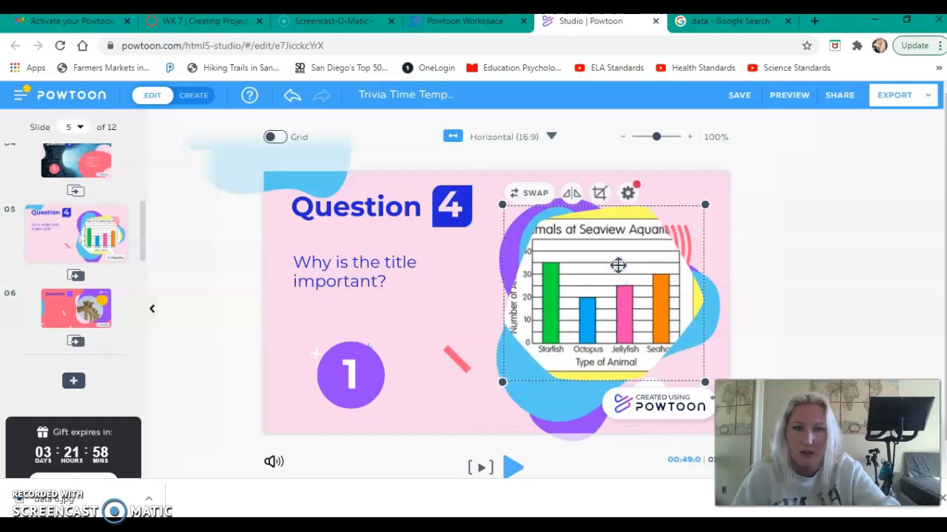
Swap the Seaview Aquarium chart on slide 5 for the image "solid bar graph" uploaded from the EDU 6017C folder
{"action": "right_click", "coordinate": [608, 254]}
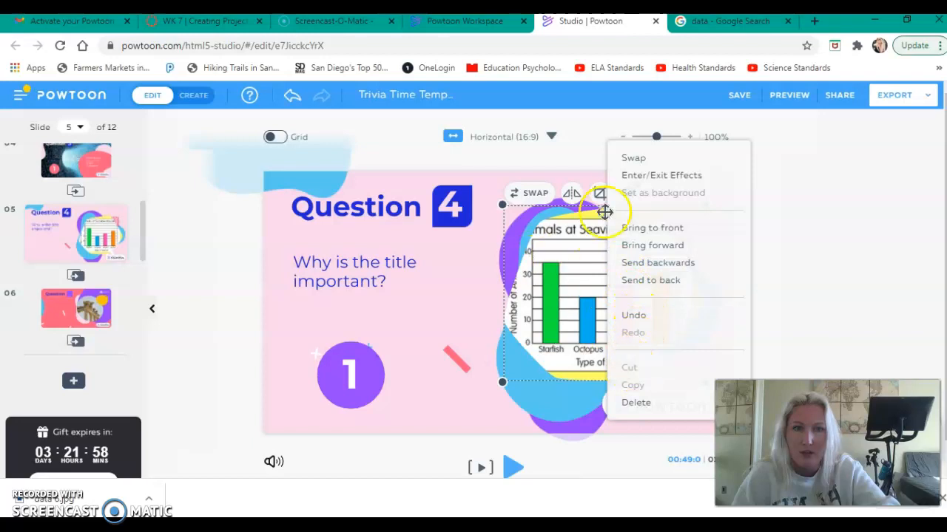
{"action": "left_click", "coordinate": [633, 157]}
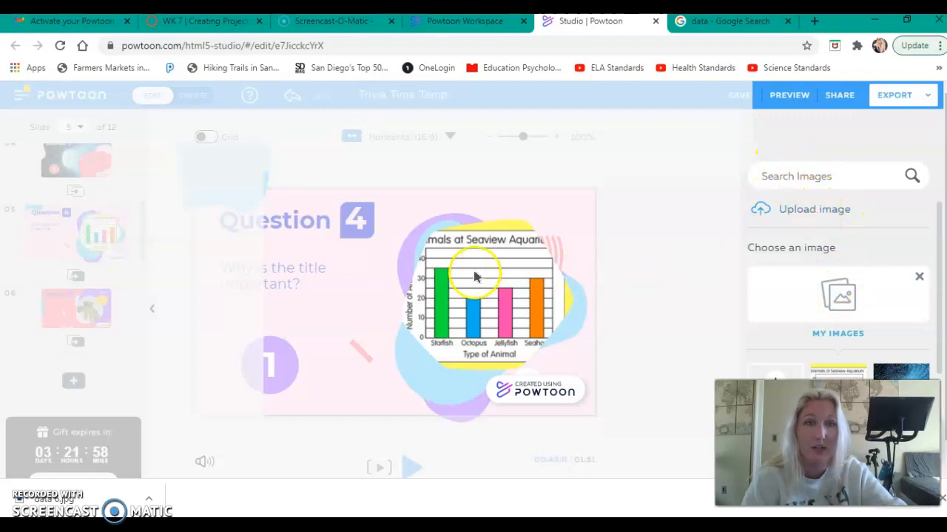
{"action": "left_click", "coordinate": [814, 213]}
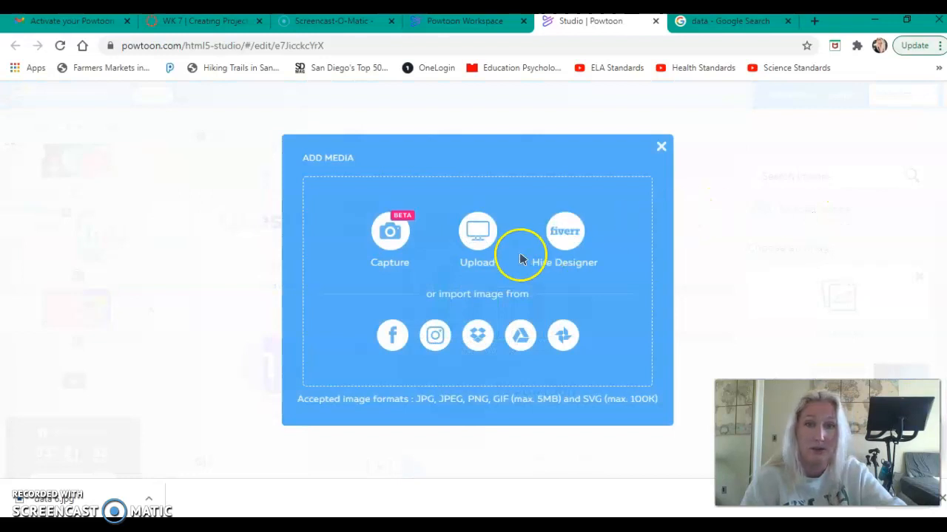
{"action": "left_click", "coordinate": [466, 236]}
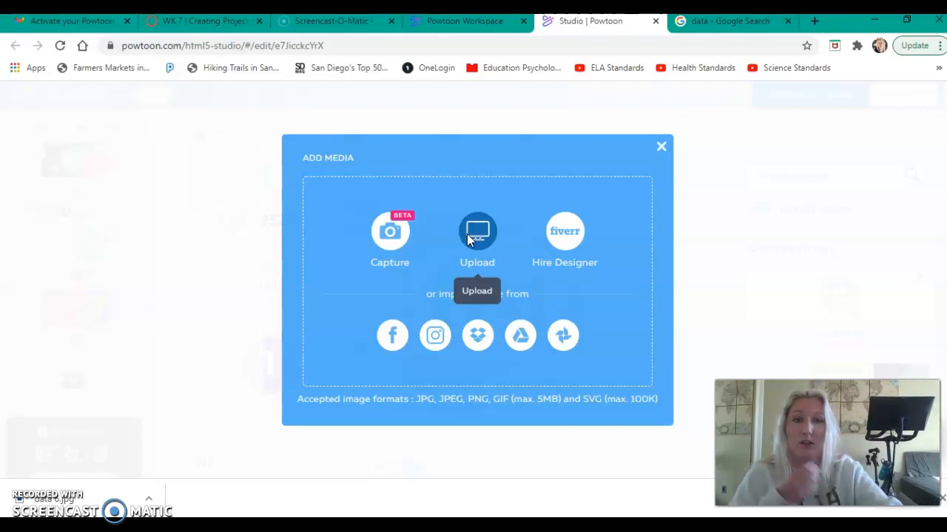
{"action": "left_click", "coordinate": [506, 216]}
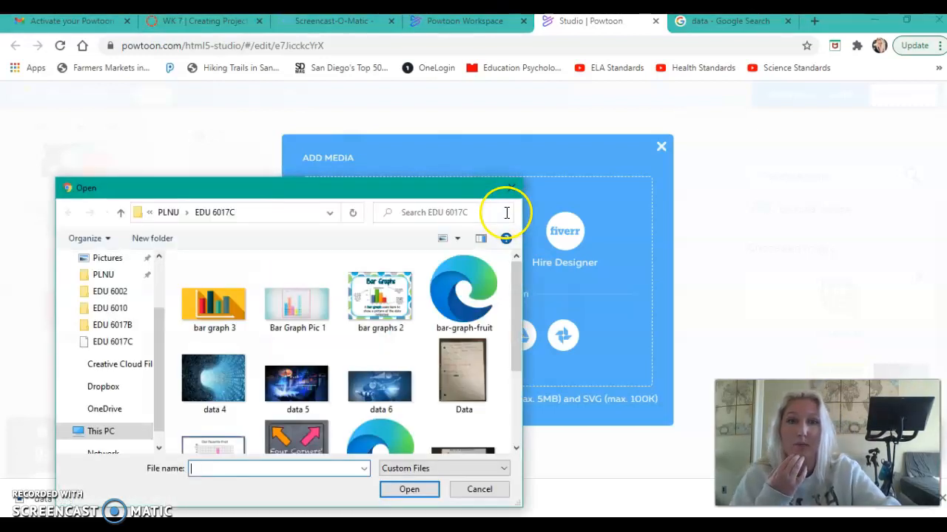
{"action": "scroll", "coordinate": [410, 329], "scroll_direction": "down", "scroll_amount": 2}
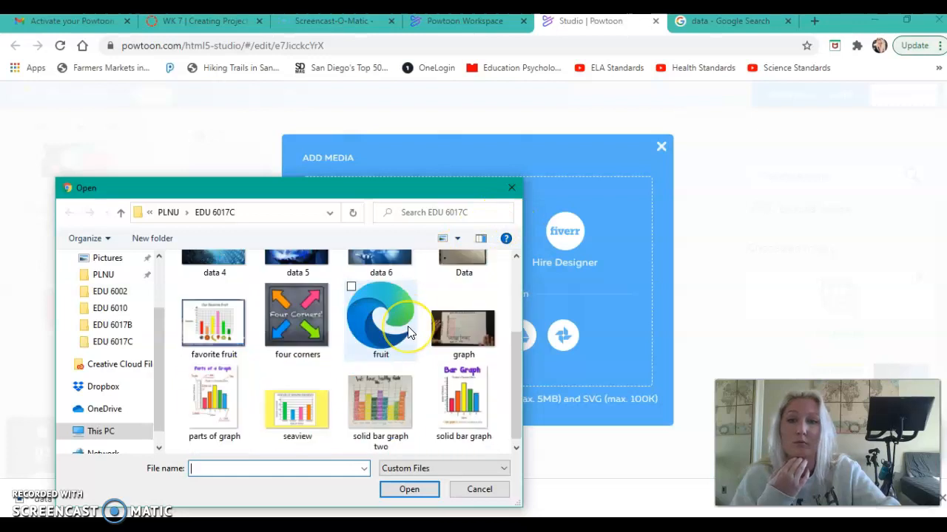
{"action": "left_click", "coordinate": [462, 426]}
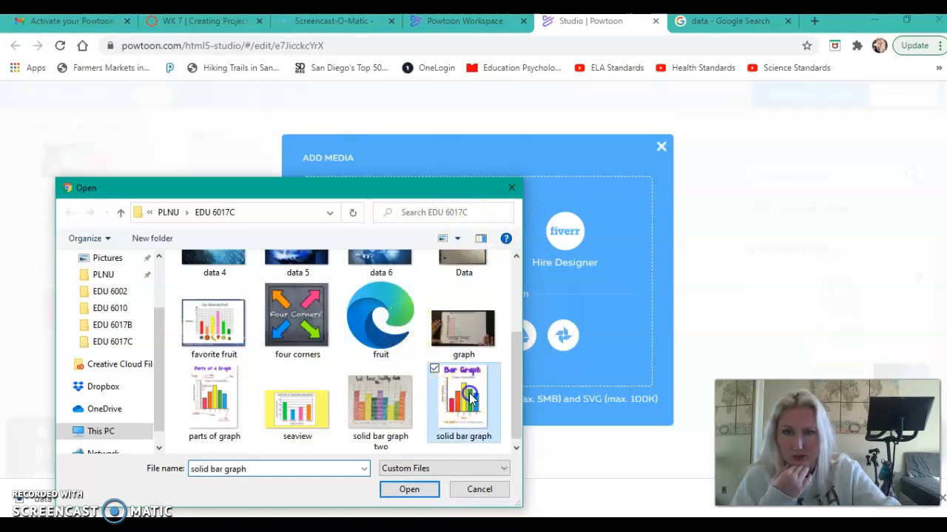
{"action": "left_click", "coordinate": [417, 490]}
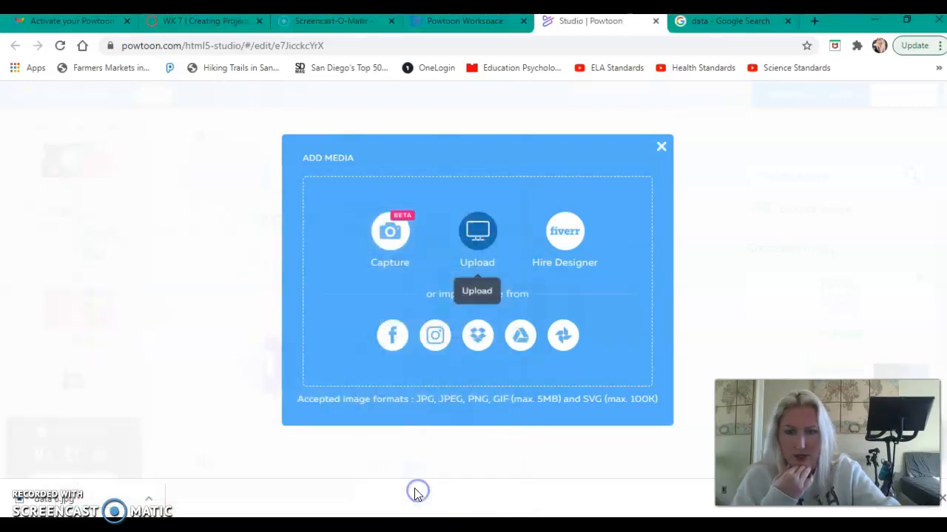
{"action": "left_click", "coordinate": [662, 163]}
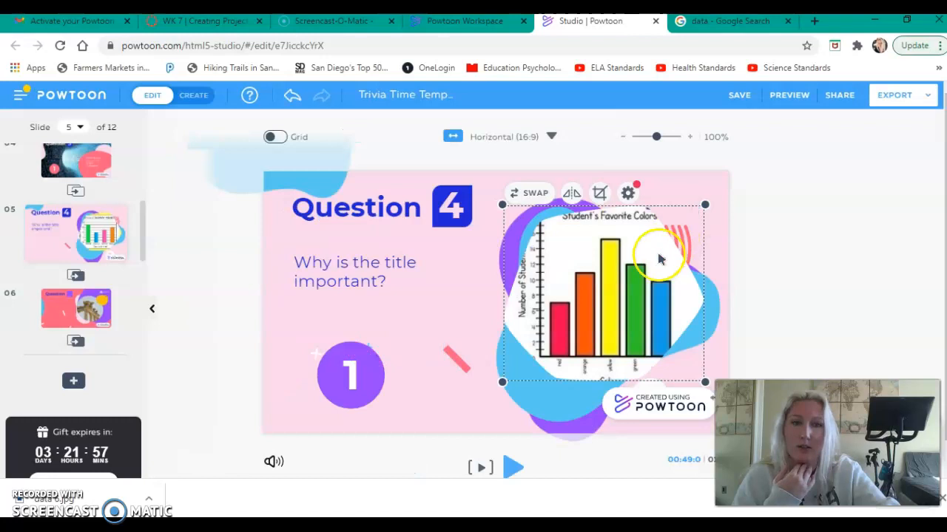
Move the favorite colors bar graph on slide 5 up and to the left, and adjust its size slightly
{"action": "left_click_drag", "start_coordinate": [649, 285], "coordinate": [617, 254]}
{"action": "right_click", "coordinate": [617, 254]}
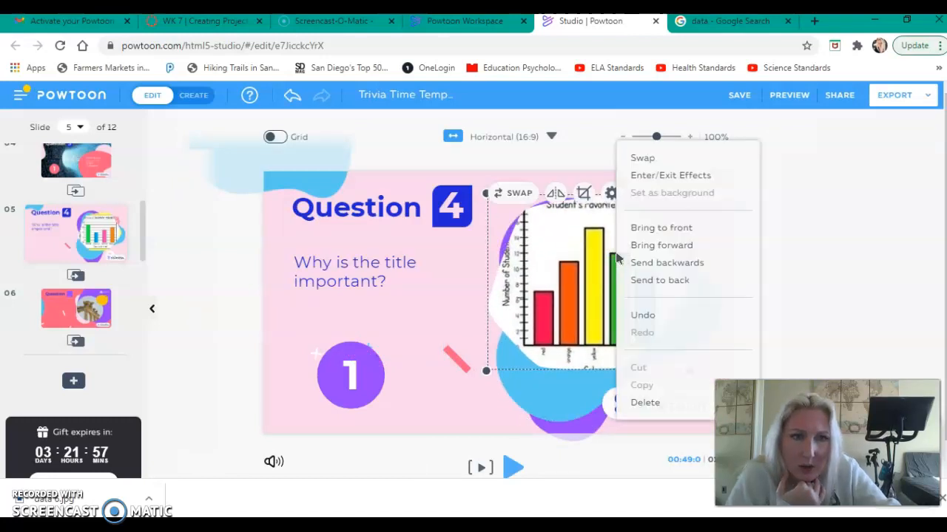
{"action": "left_click", "coordinate": [644, 283]}
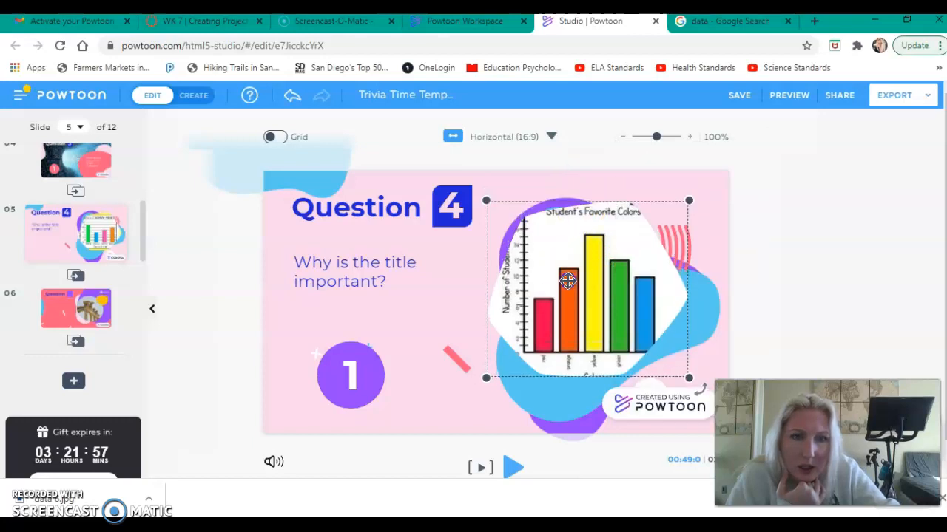
{"action": "left_click", "coordinate": [585, 281]}
{"action": "mouse_move", "coordinate": [688, 202]}
{"action": "left_mouse_down"}
{"action": "mouse_move", "coordinate": [642, 242]}
{"action": "mouse_move", "coordinate": [702, 211]}
{"action": "left_mouse_up"}
Set the enter effect of the favorite colors bar graph on slide 5 to No Effect
{"action": "left_click", "coordinate": [604, 228]}
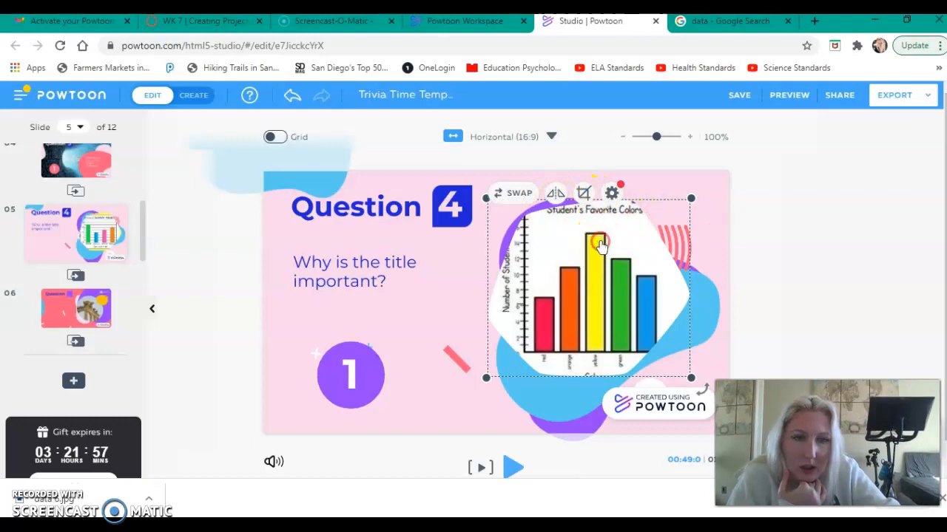
{"action": "right_click", "coordinate": [599, 243]}
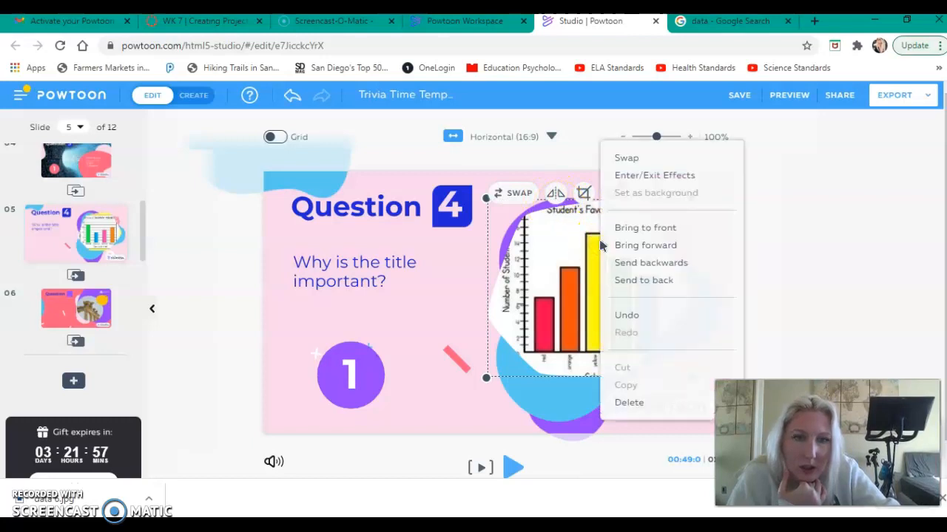
{"action": "left_click", "coordinate": [653, 178]}
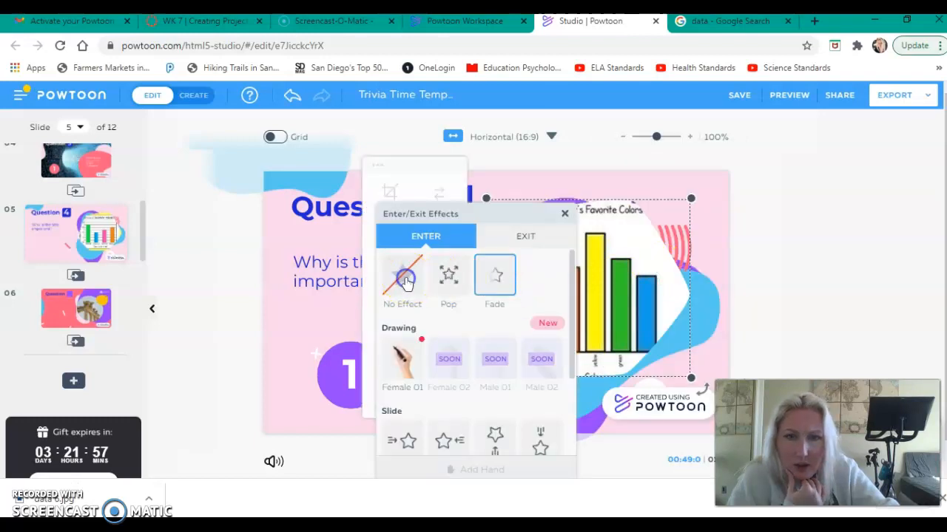
{"action": "left_click", "coordinate": [565, 213]}
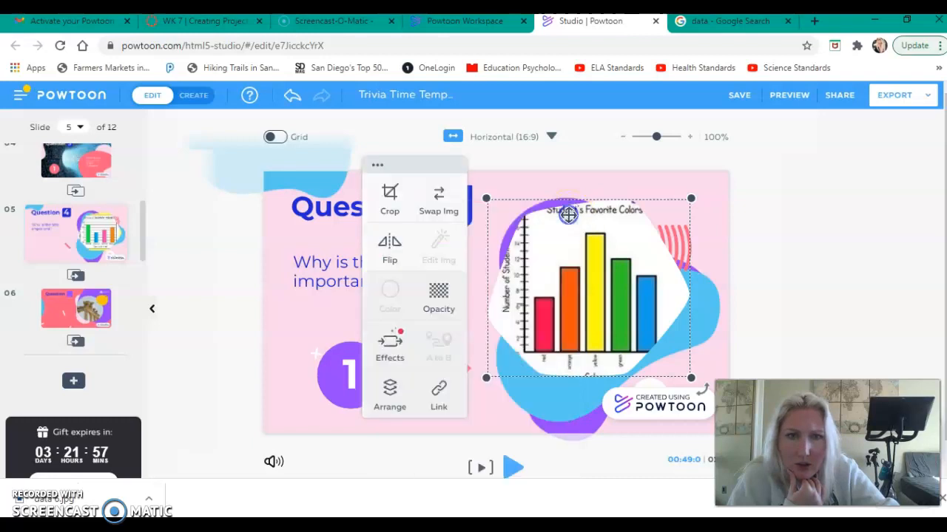
{"action": "right_click", "coordinate": [631, 240]}
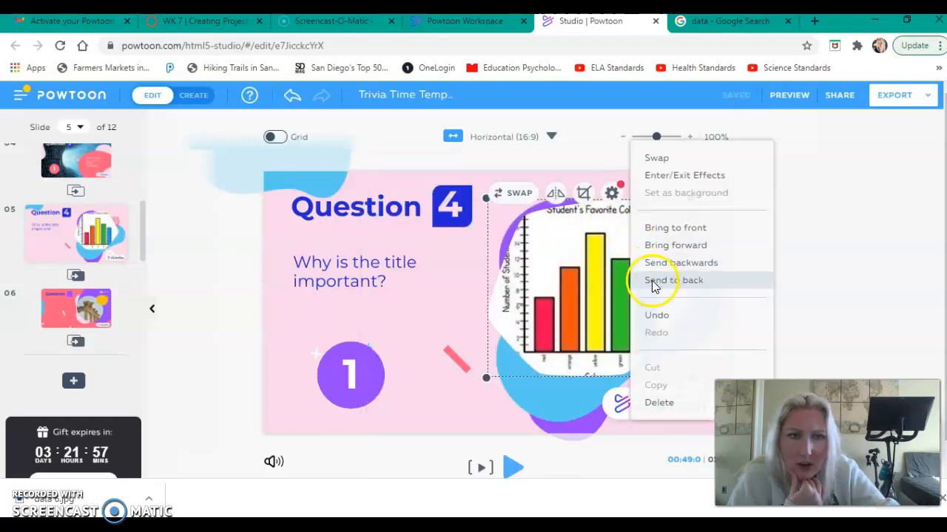
{"action": "left_click", "coordinate": [589, 278]}
{"action": "left_click", "coordinate": [621, 264]}
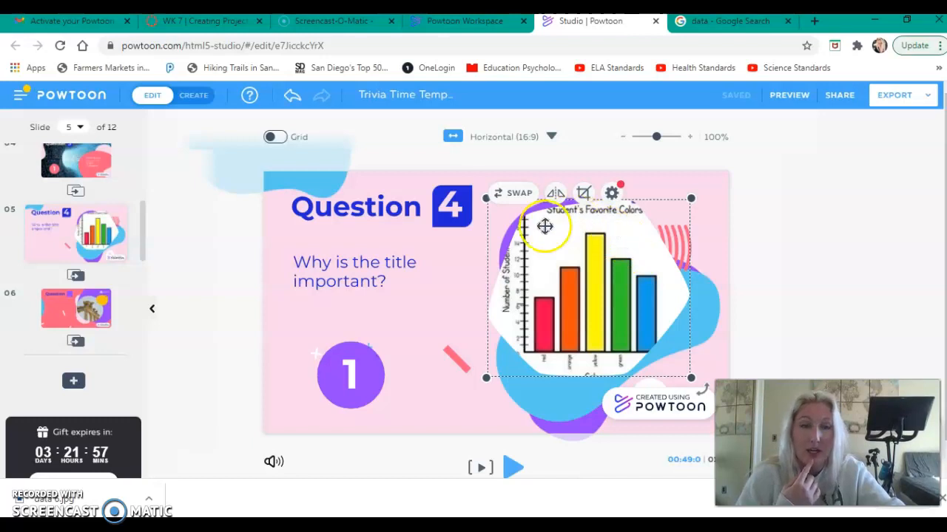
Swap the favorite colors bar graph on slide 5 for the image "data 5" uploaded from the EDU 6017C folder
{"action": "right_click", "coordinate": [619, 264]}
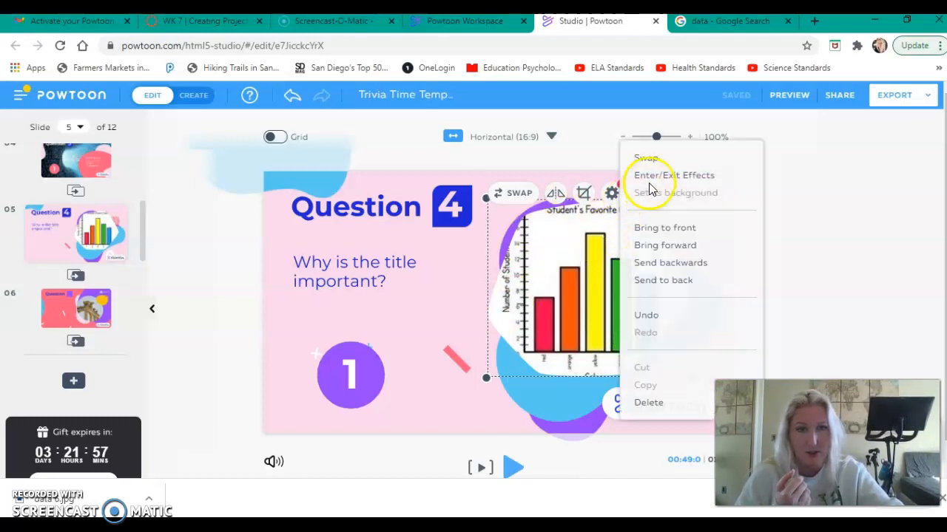
{"action": "left_click", "coordinate": [646, 158]}
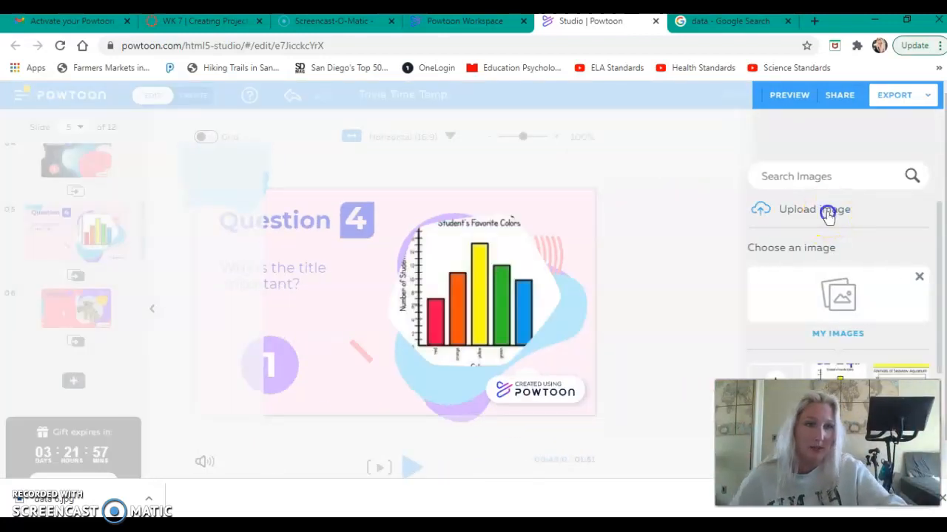
{"action": "left_click", "coordinate": [828, 215]}
{"action": "left_click", "coordinate": [478, 248]}
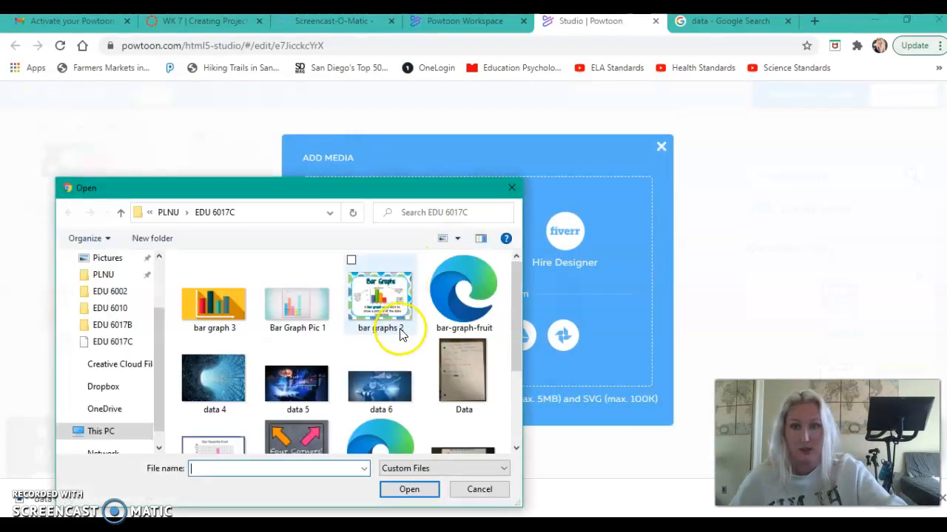
{"action": "scroll", "coordinate": [402, 325], "scroll_direction": "down", "scroll_amount": 1}
{"action": "left_click", "coordinate": [300, 339]}
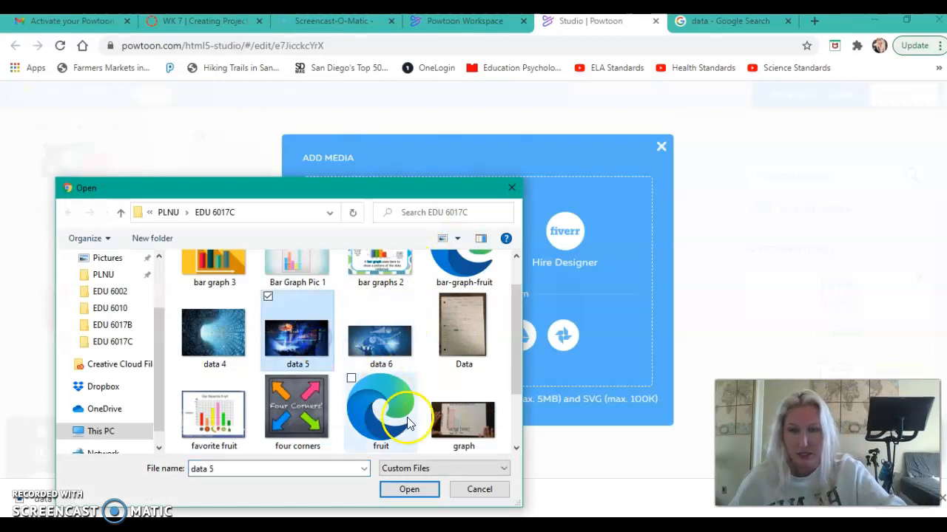
{"action": "left_click", "coordinate": [409, 490]}
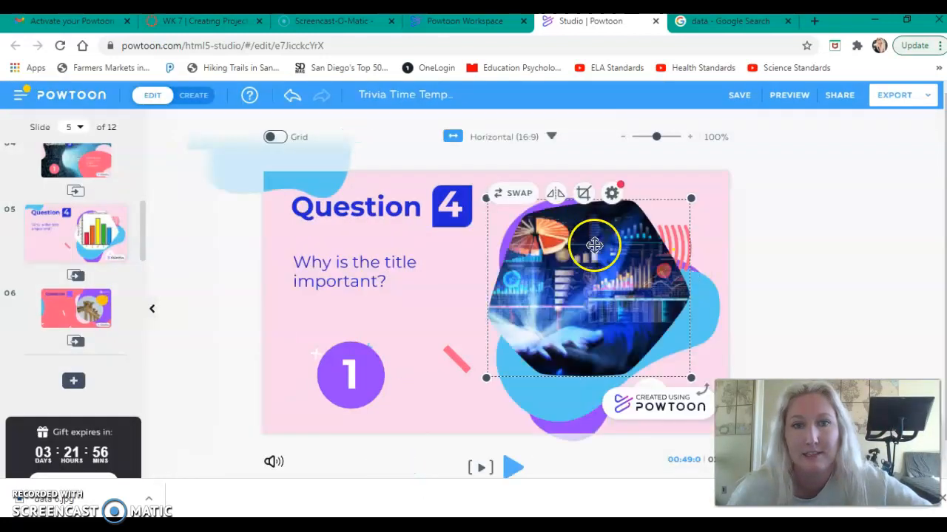
Shift the data image on slide 5 slightly down and to the right over the blue and purple shapes
{"action": "left_click_drag", "start_coordinate": [590, 300], "coordinate": [601, 320]}
{"action": "left_click", "coordinate": [597, 199]}
{"action": "left_click", "coordinate": [578, 317]}
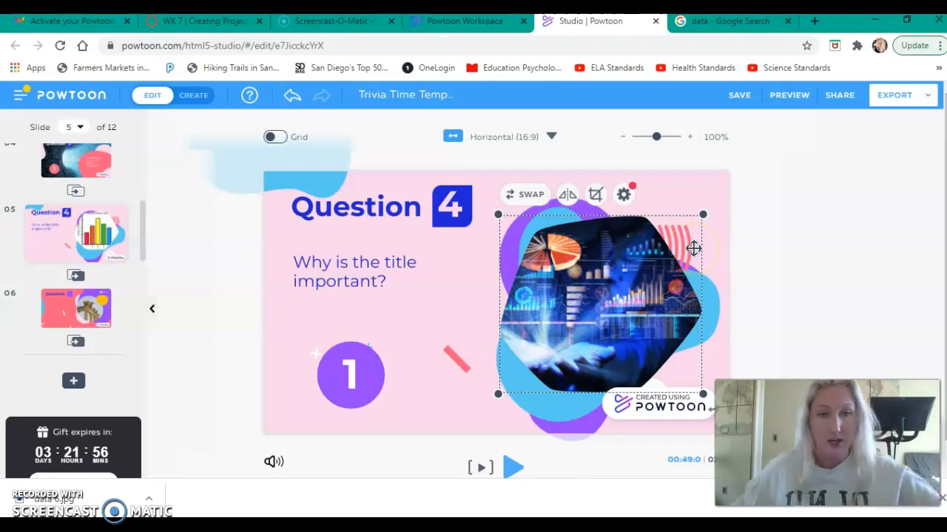
{"action": "left_click", "coordinate": [458, 296]}
{"action": "left_click", "coordinate": [355, 291]}
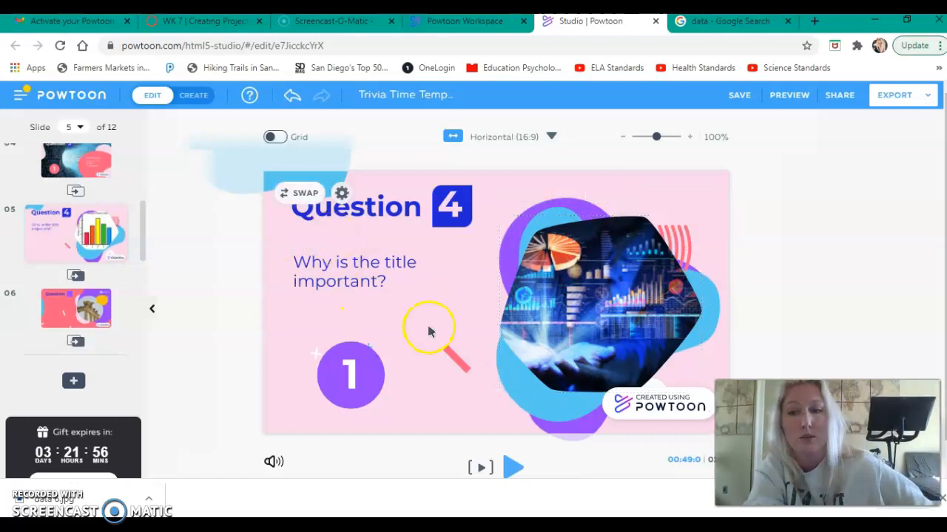
Replace the Question 5 text on slide 6 with "It's important to l____ the graph."
{"action": "left_click", "coordinate": [95, 309]}
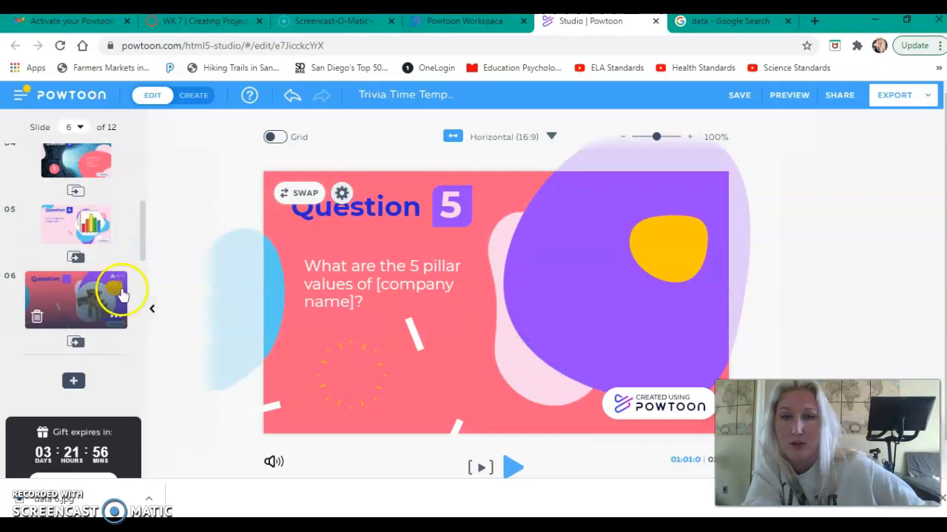
{"action": "left_click", "coordinate": [399, 283]}
{"action": "left_click", "coordinate": [363, 302]}
{"action": "left_click", "coordinate": [364, 302]}
{"action": "left_click_drag", "start_coordinate": [379, 305], "coordinate": [296, 266]}
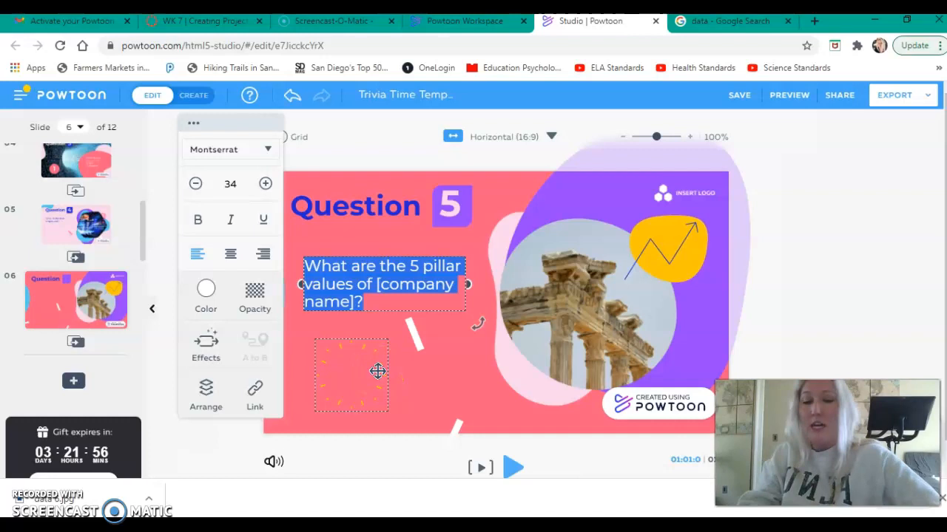
{"action": "type", "text": "It's important to"}
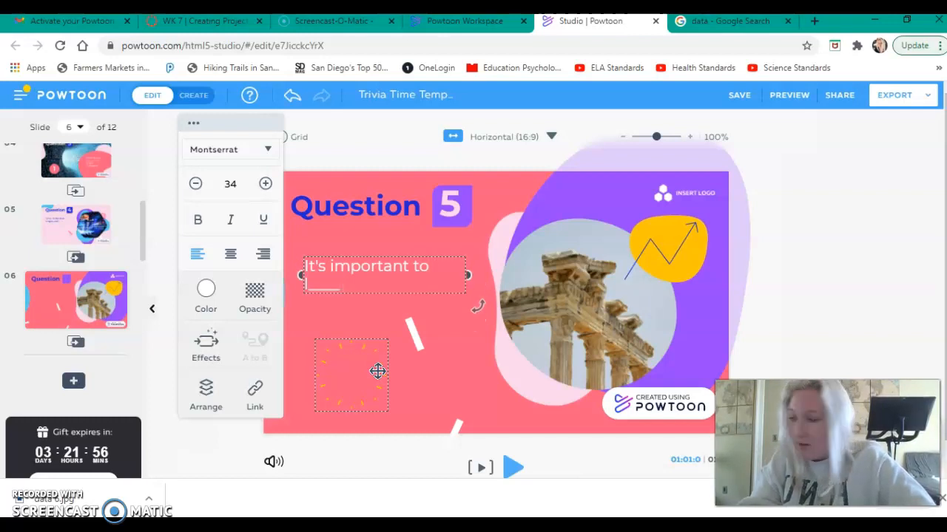
{"action": "type", "text": "he graph?"}
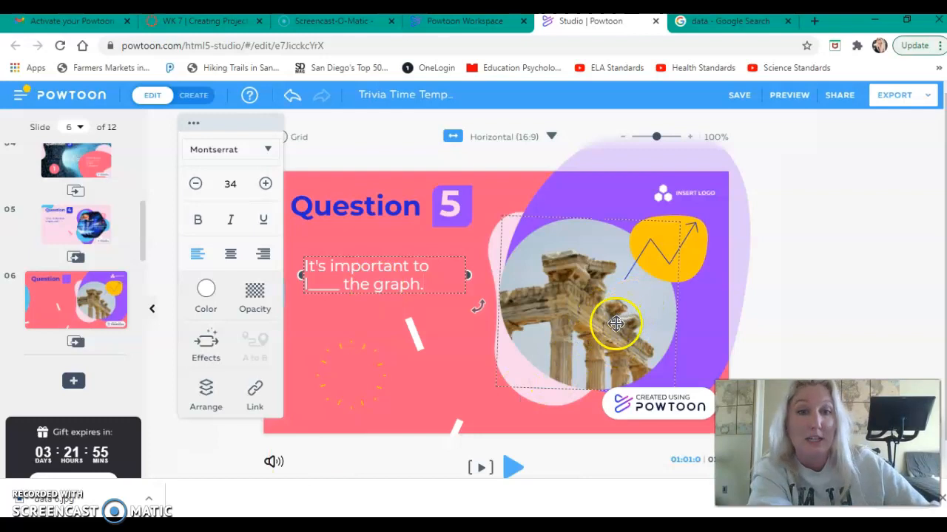
Swap the temple ruins photo on slide 6 for the image "data 6" uploaded from the EDU 6017C folder
{"action": "left_click", "coordinate": [614, 317]}
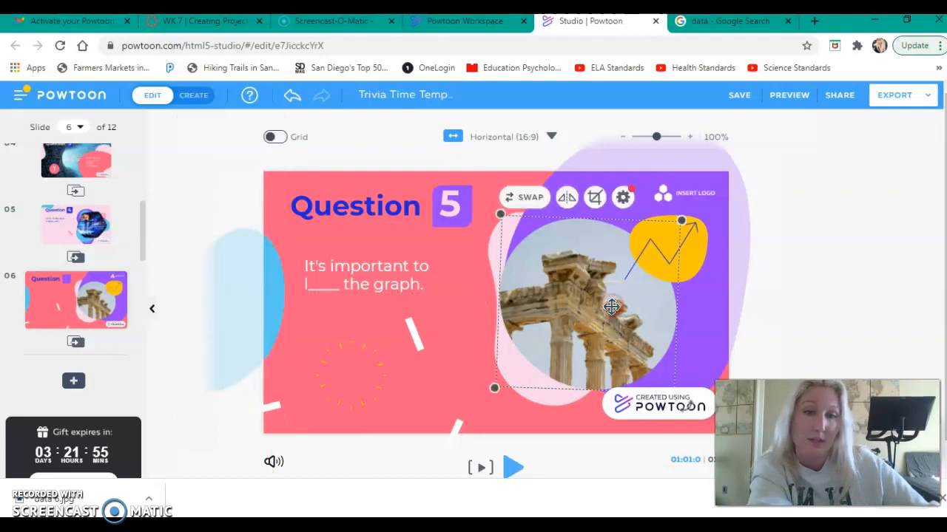
{"action": "right_click", "coordinate": [611, 307]}
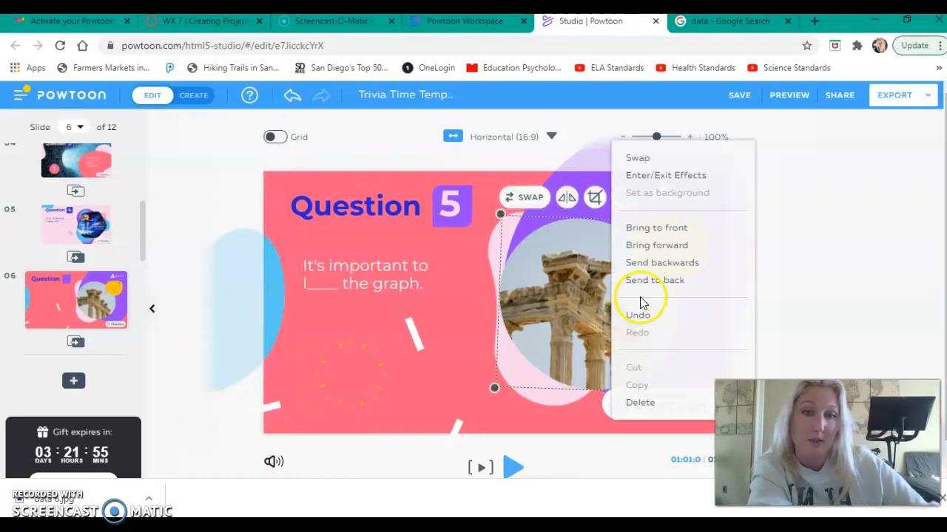
{"action": "left_click", "coordinate": [637, 158]}
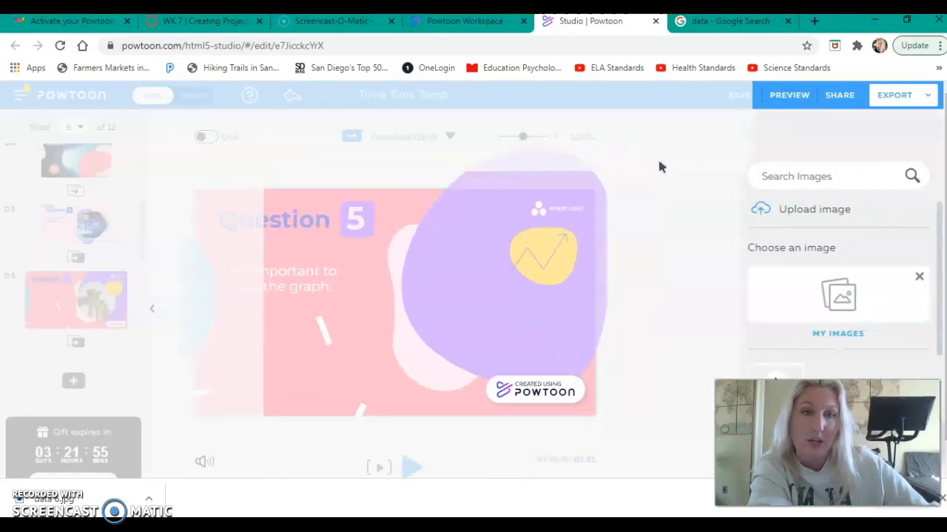
{"action": "left_click", "coordinate": [843, 210]}
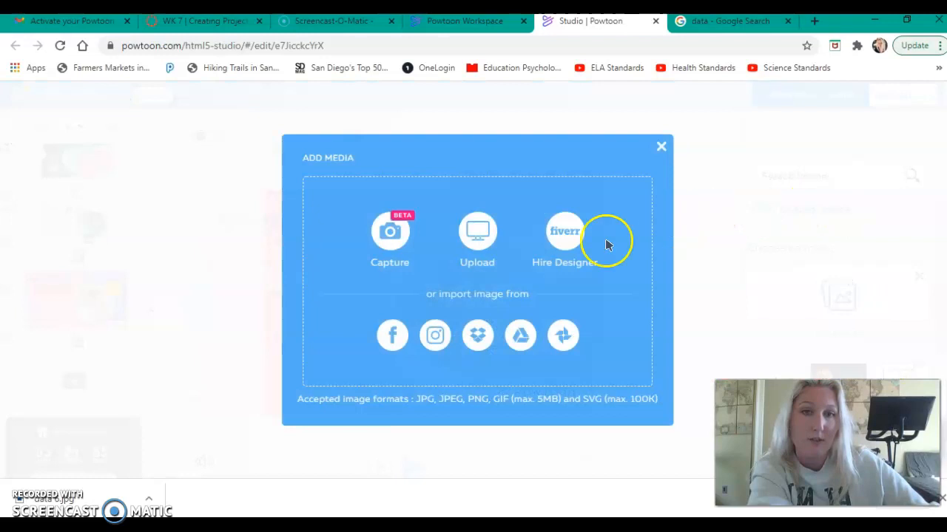
{"action": "left_click", "coordinate": [532, 155]}
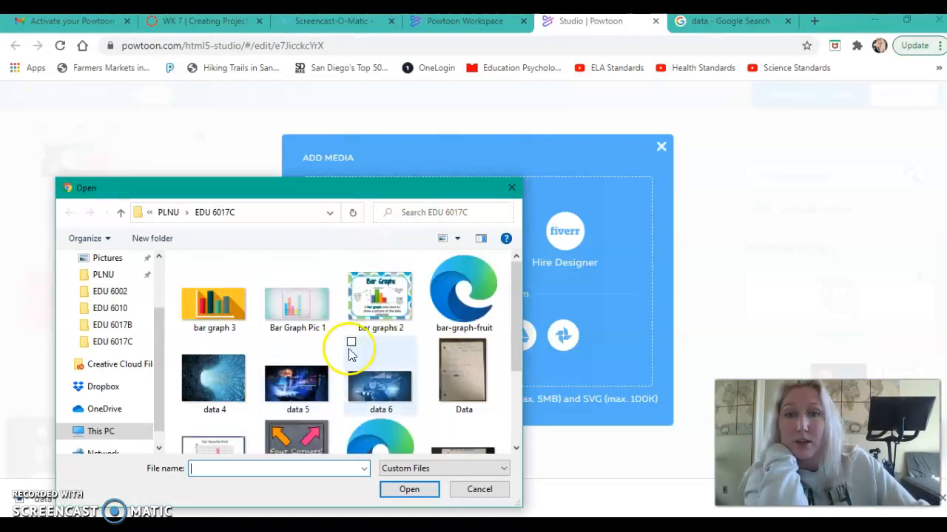
{"action": "scroll", "coordinate": [352, 359], "scroll_direction": "down", "scroll_amount": 1}
{"action": "scroll", "coordinate": [355, 370], "scroll_direction": "down", "scroll_amount": 2}
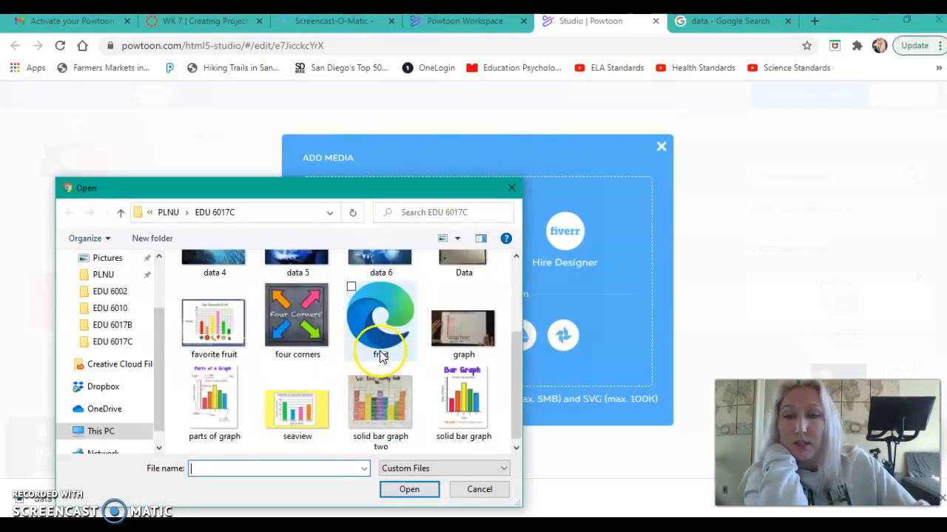
{"action": "scroll", "coordinate": [380, 355], "scroll_direction": "up", "scroll_amount": 3}
{"action": "left_click", "coordinate": [381, 388]}
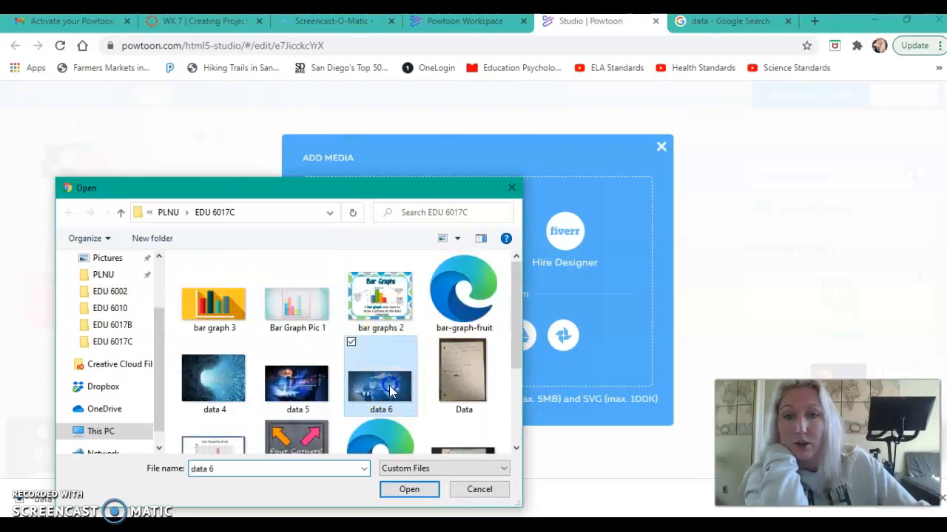
{"action": "left_click", "coordinate": [409, 490]}
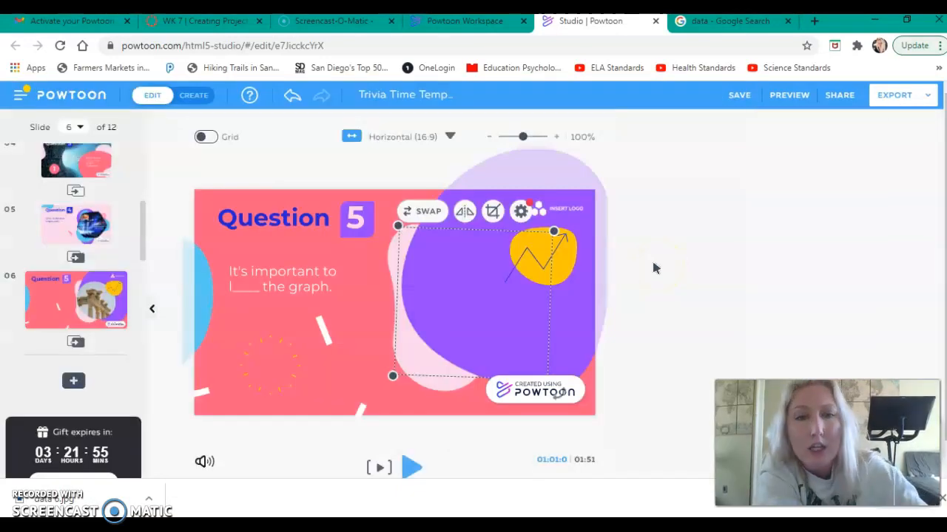
Nudge the data image on slide 6 slightly up and to the left, and delete the Insert Logo placeholder
{"action": "left_click_drag", "start_coordinate": [621, 325], "coordinate": [615, 326]}
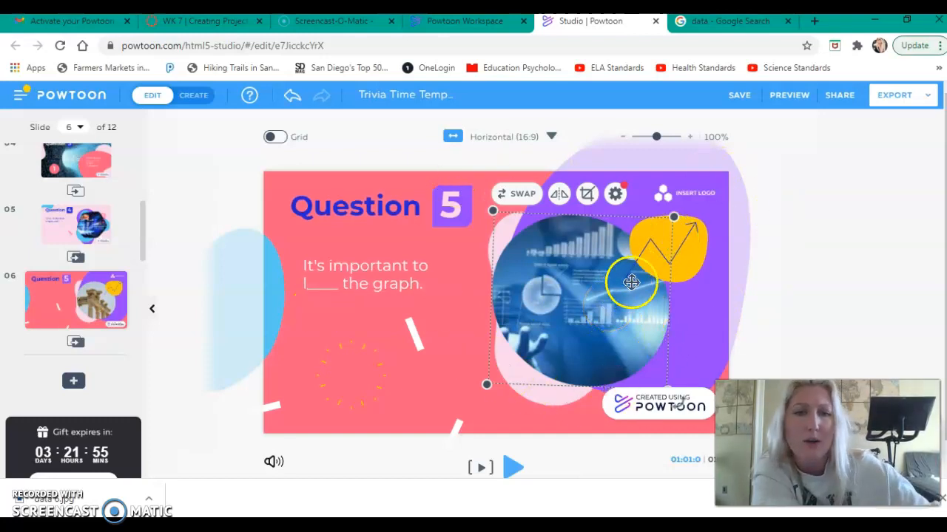
{"action": "left_click", "coordinate": [725, 295]}
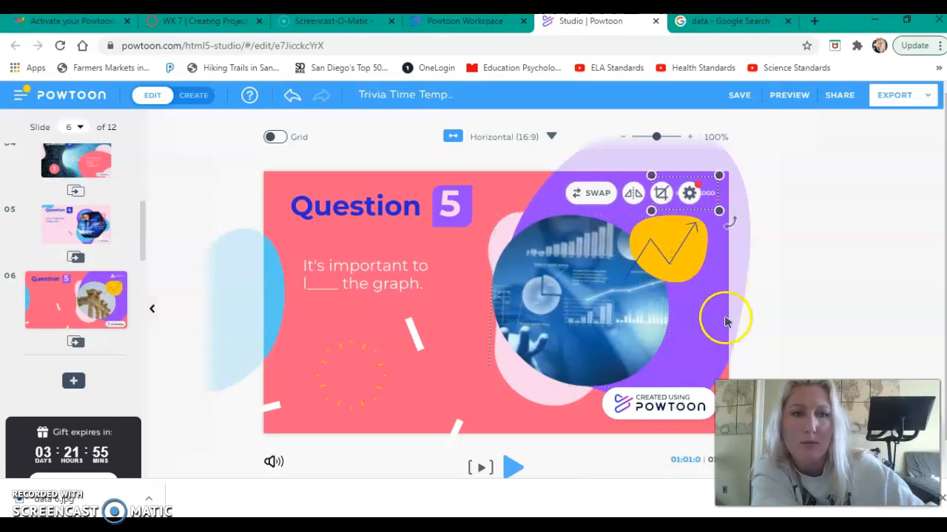
{"action": "left_click", "coordinate": [728, 317]}
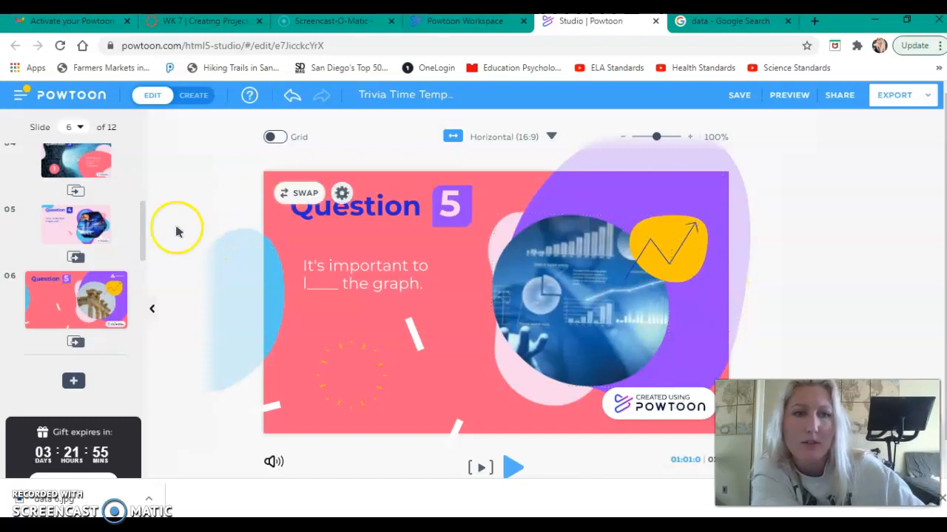
{"action": "left_click", "coordinate": [88, 242]}
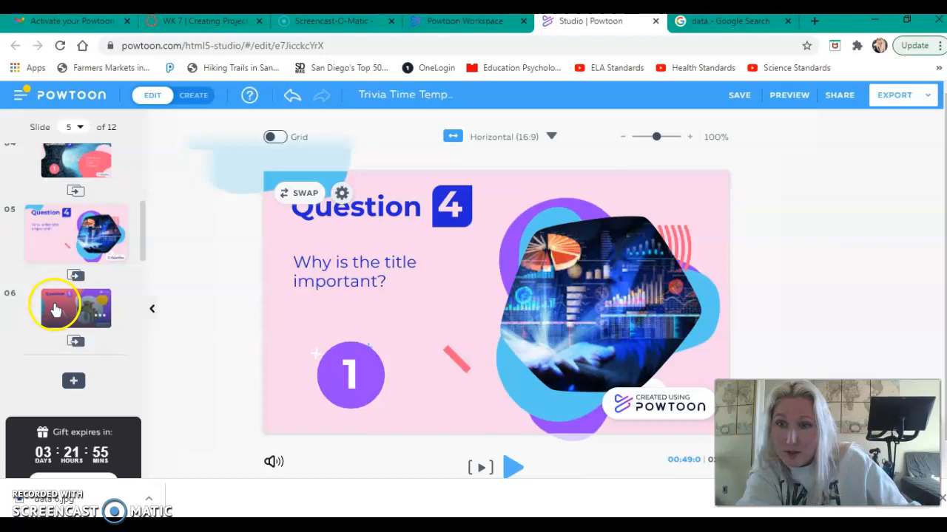
{"action": "scroll", "coordinate": [56, 309], "scroll_direction": "down", "scroll_amount": 1}
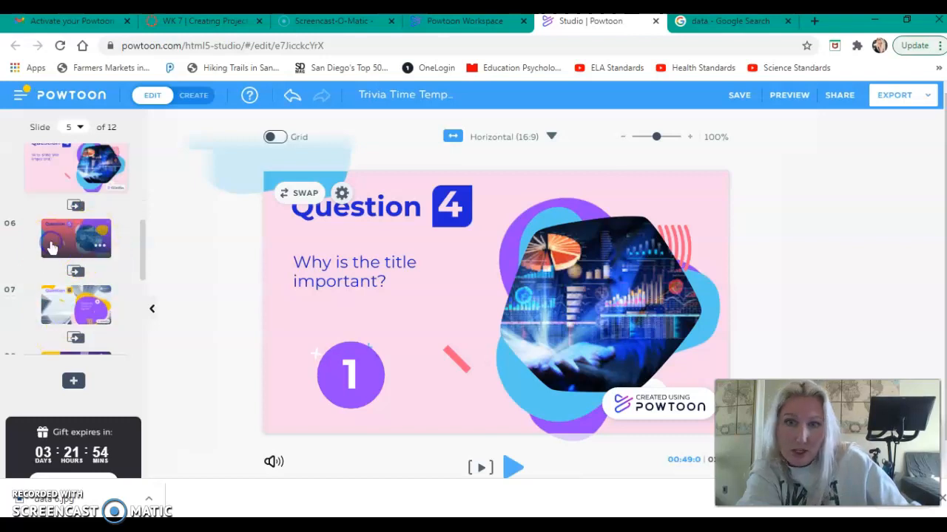
{"action": "left_click", "coordinate": [52, 248]}
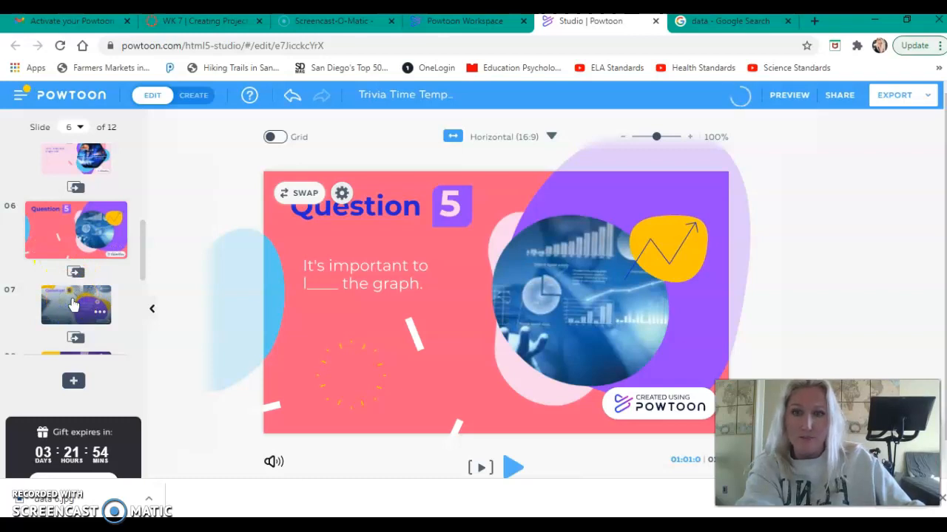
Open slide 7 and select the whole Question 6 text about the company tagline for editing
{"action": "left_click", "coordinate": [73, 304]}
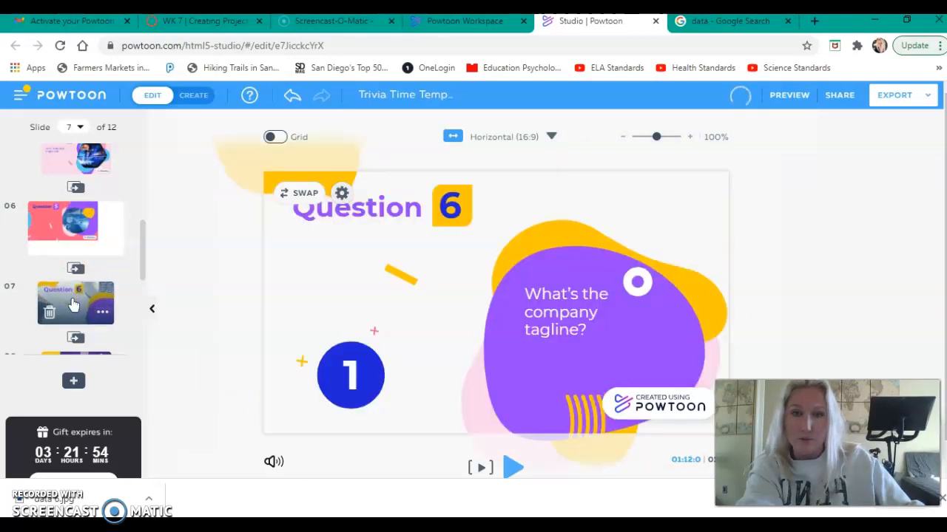
{"action": "left_click", "coordinate": [333, 223]}
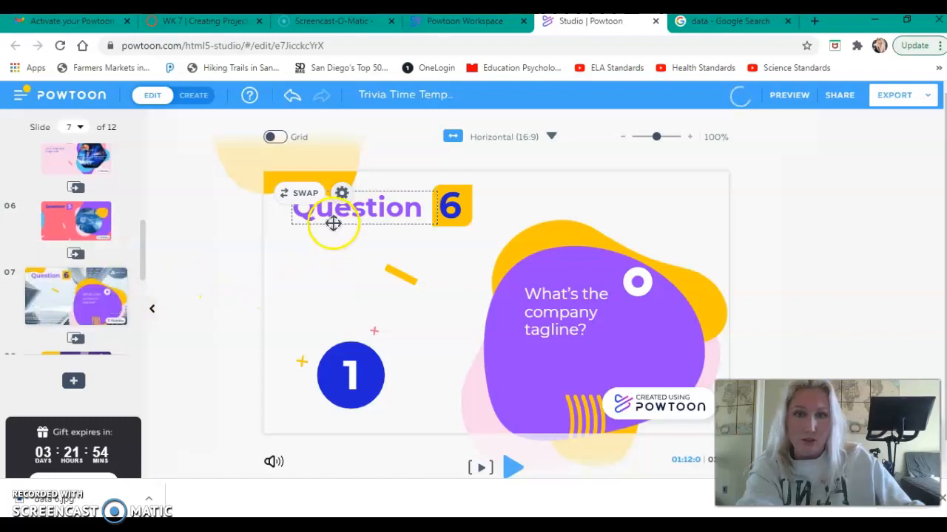
{"action": "left_click", "coordinate": [579, 306]}
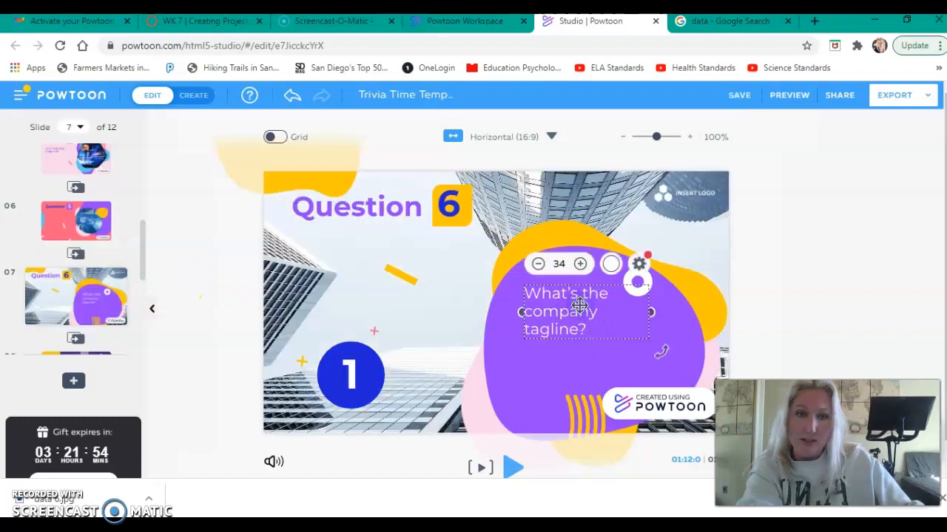
{"action": "double_click", "coordinate": [579, 306]}
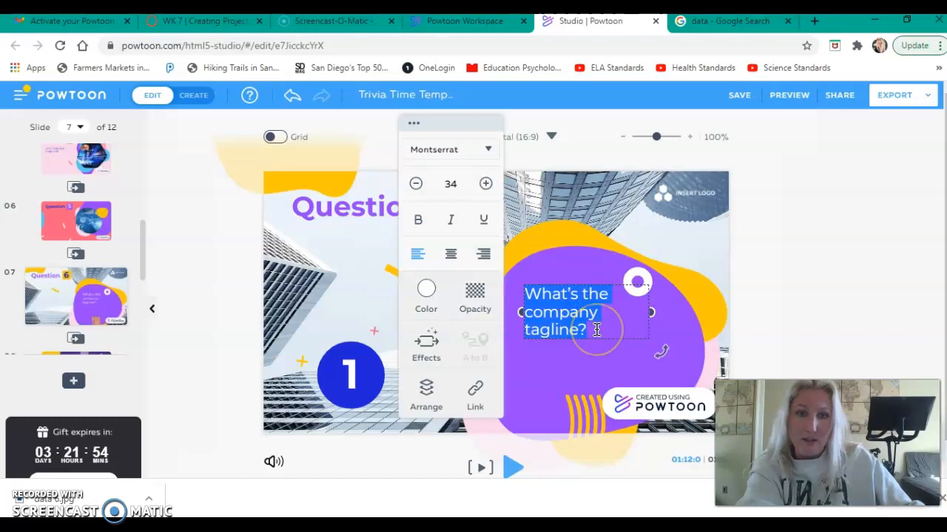